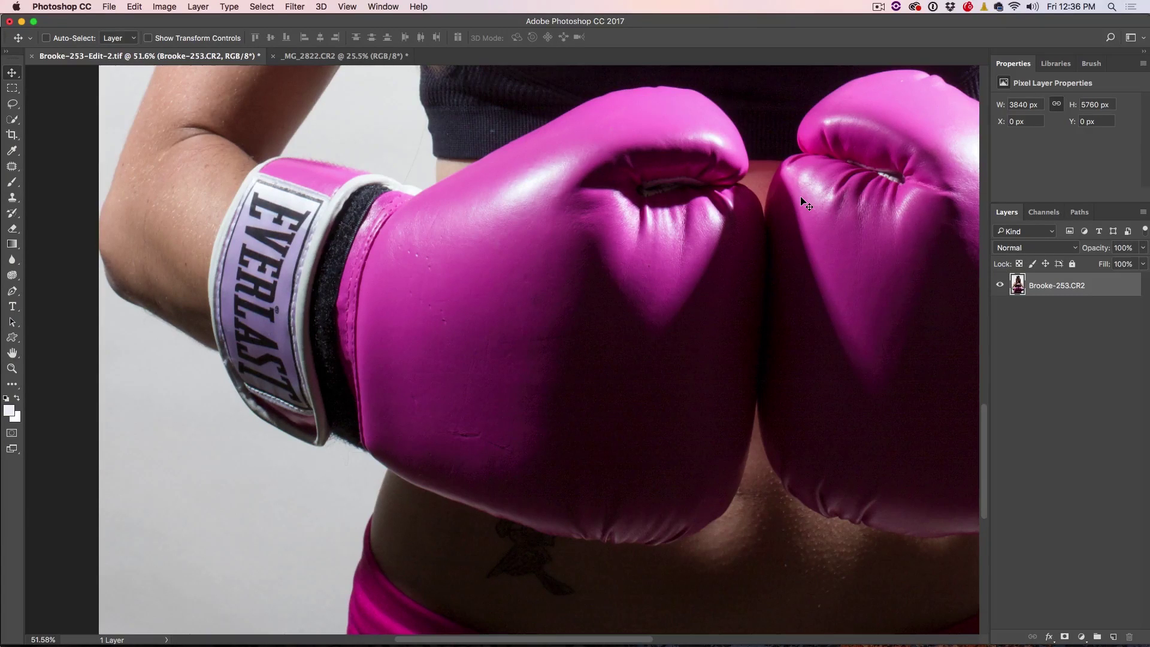
Step: Select the Everlast label on the glove cuff with the Lasso tool and copy it to its own layer
left_click_drag(12, 104, 62, 108)
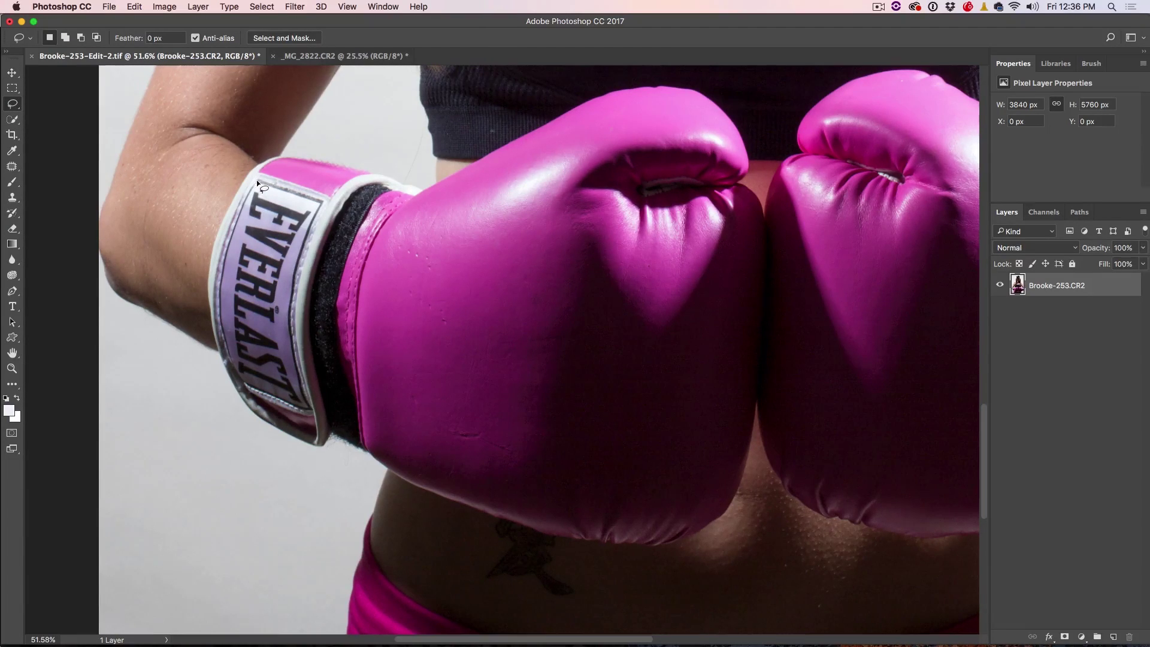
left_click_drag(235, 377, 266, 403)
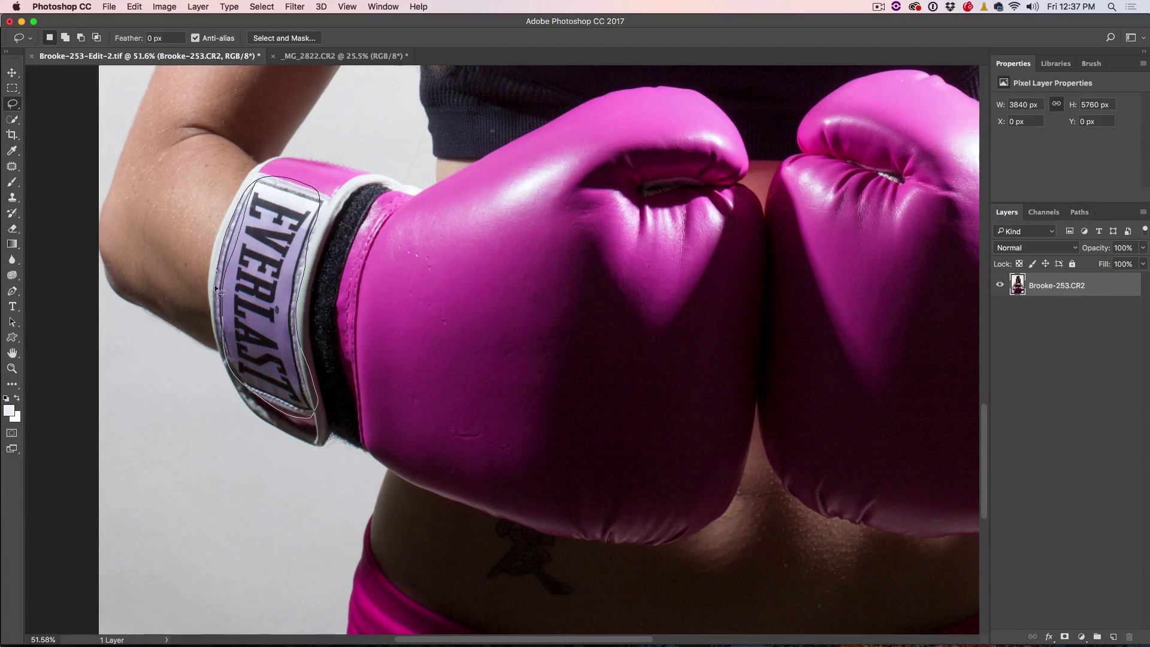
left_click_drag(221, 339, 222, 342)
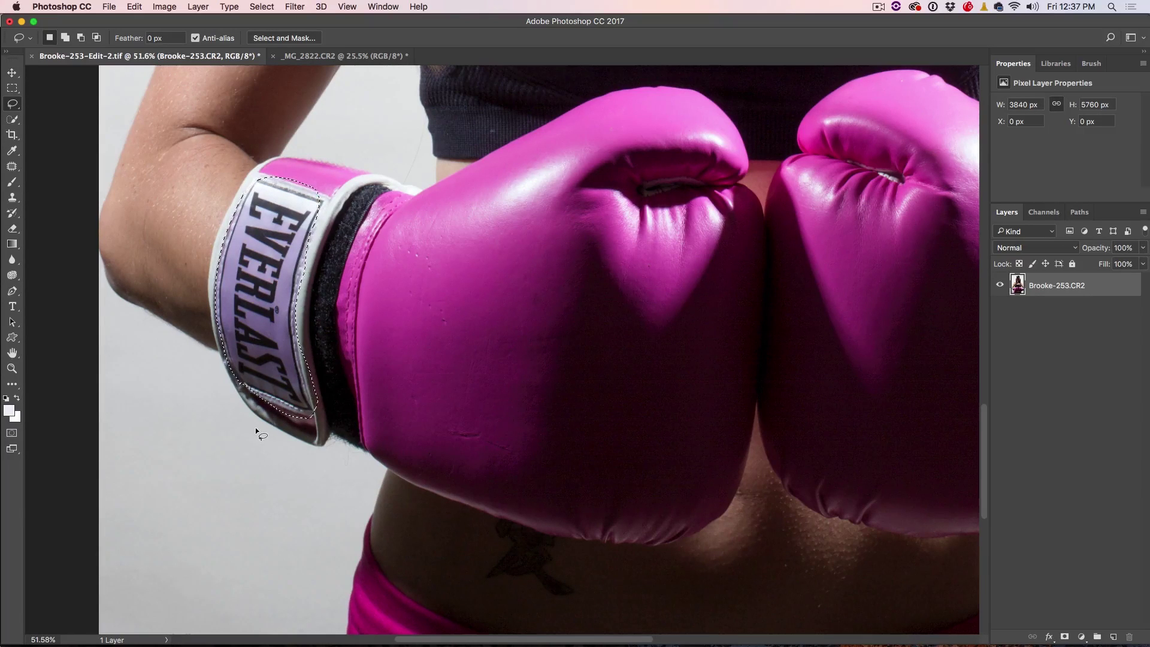
key("super+j")
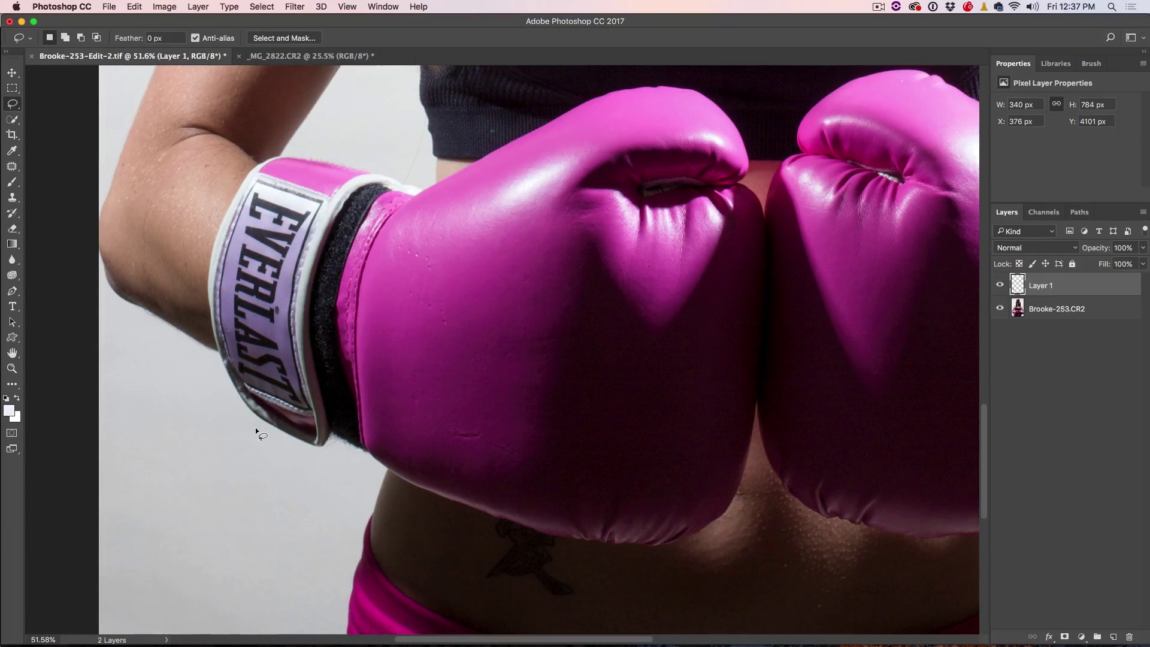
Step: Hide the photo layer and add an empty layer above the label copy
left_click(1000, 308)
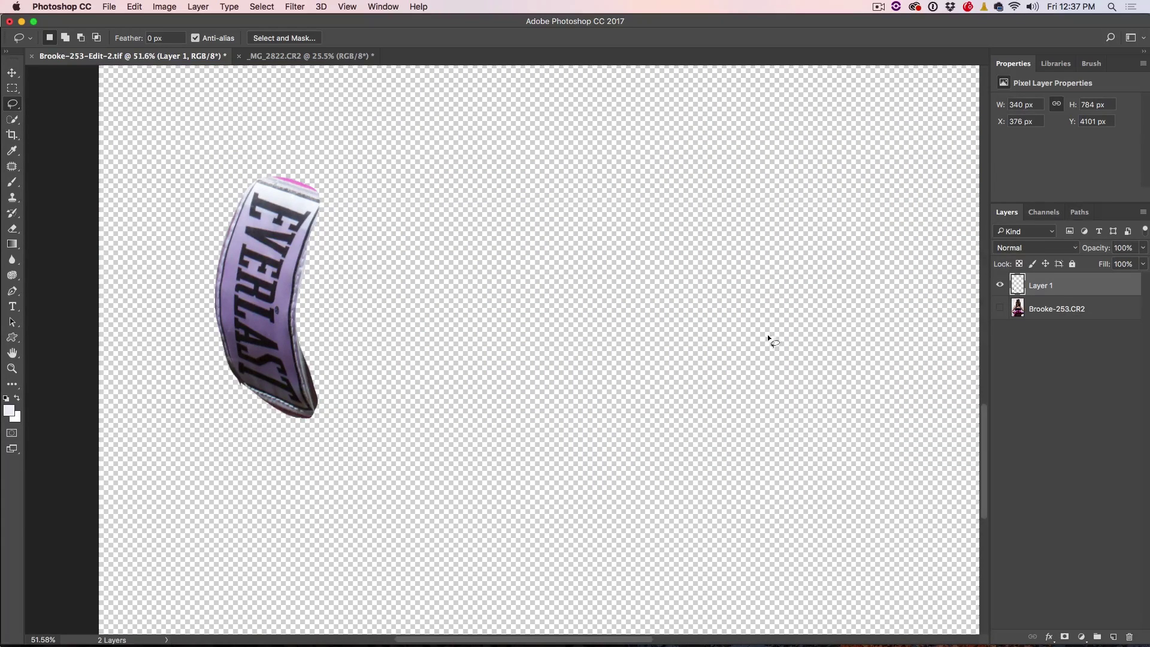
left_click(1111, 636)
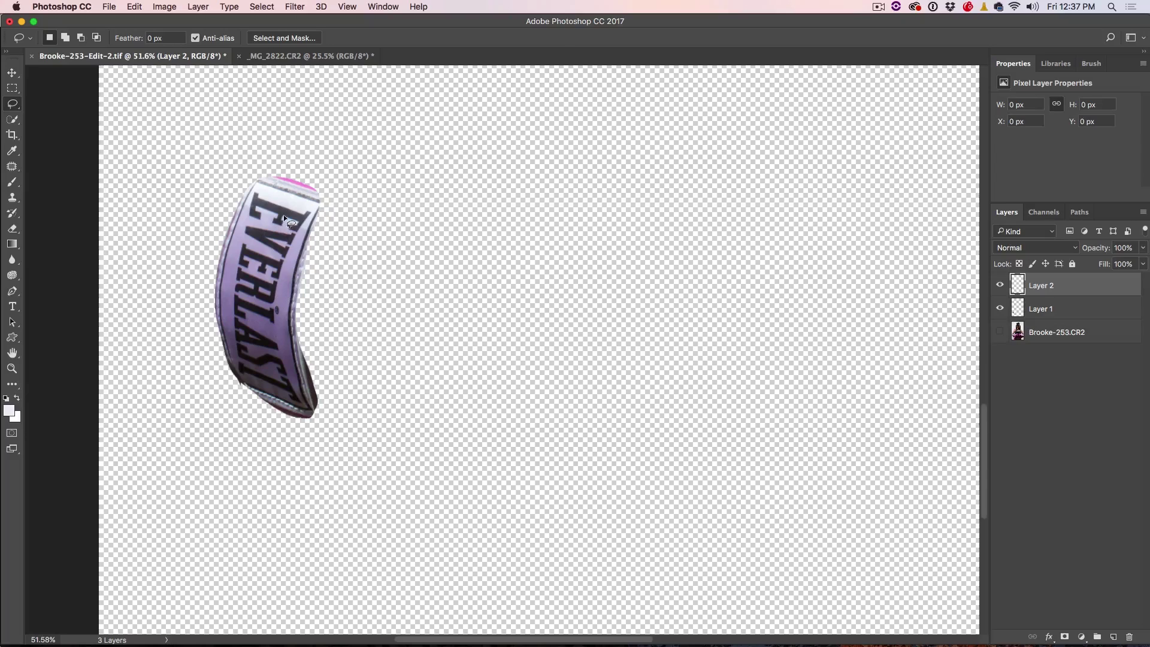
left_click(12, 73)
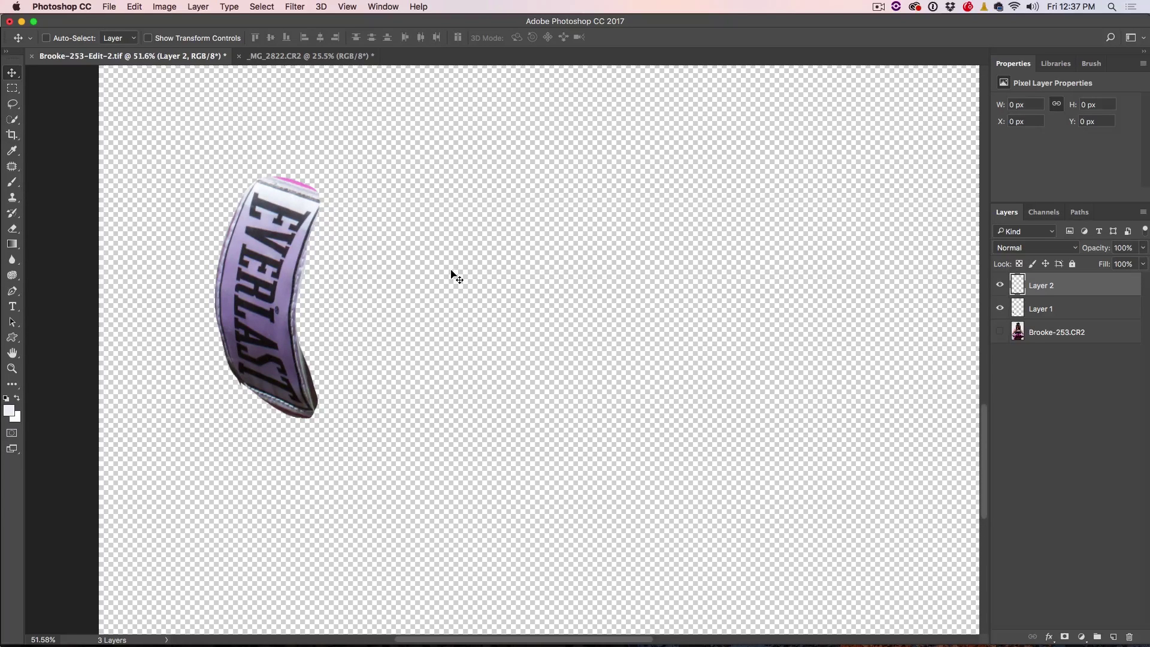
Step: Paint over the middle letters of the label with purple sampled beside them, using a soft 250 px brush
key("b")
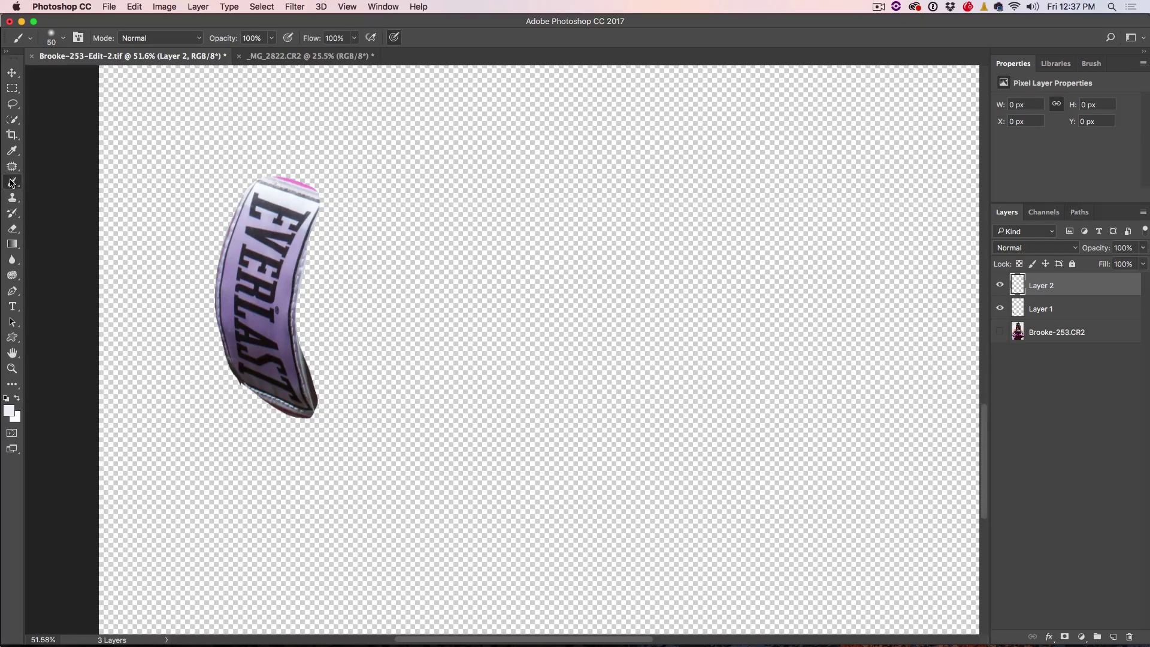
left_click(65, 39)
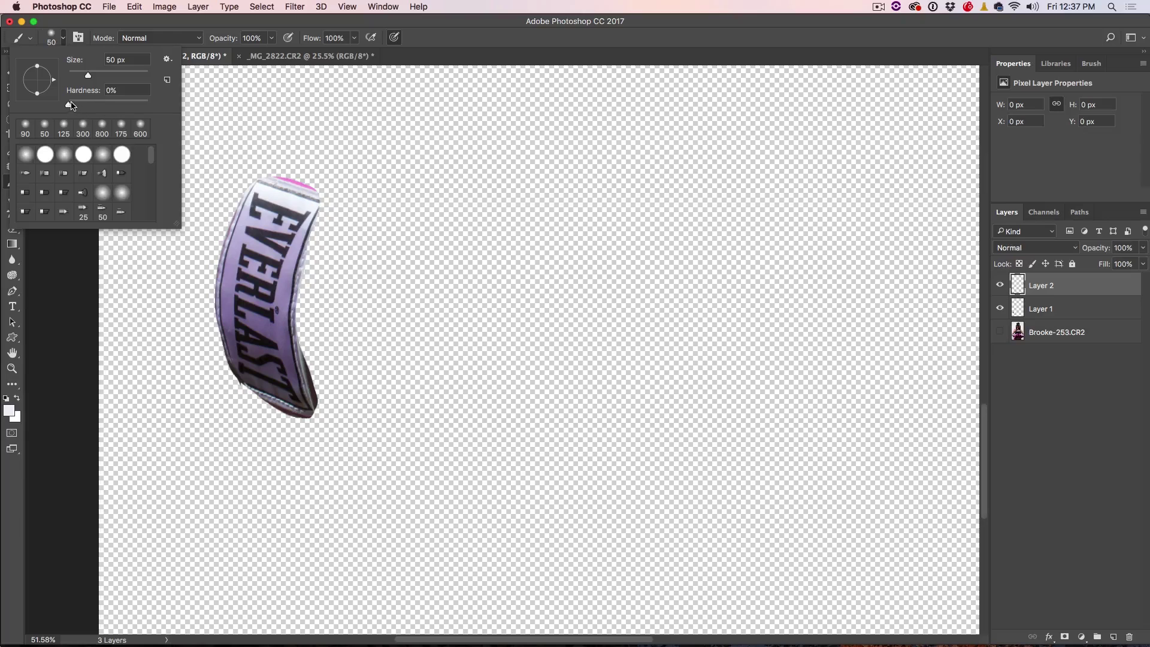
left_click(304, 24)
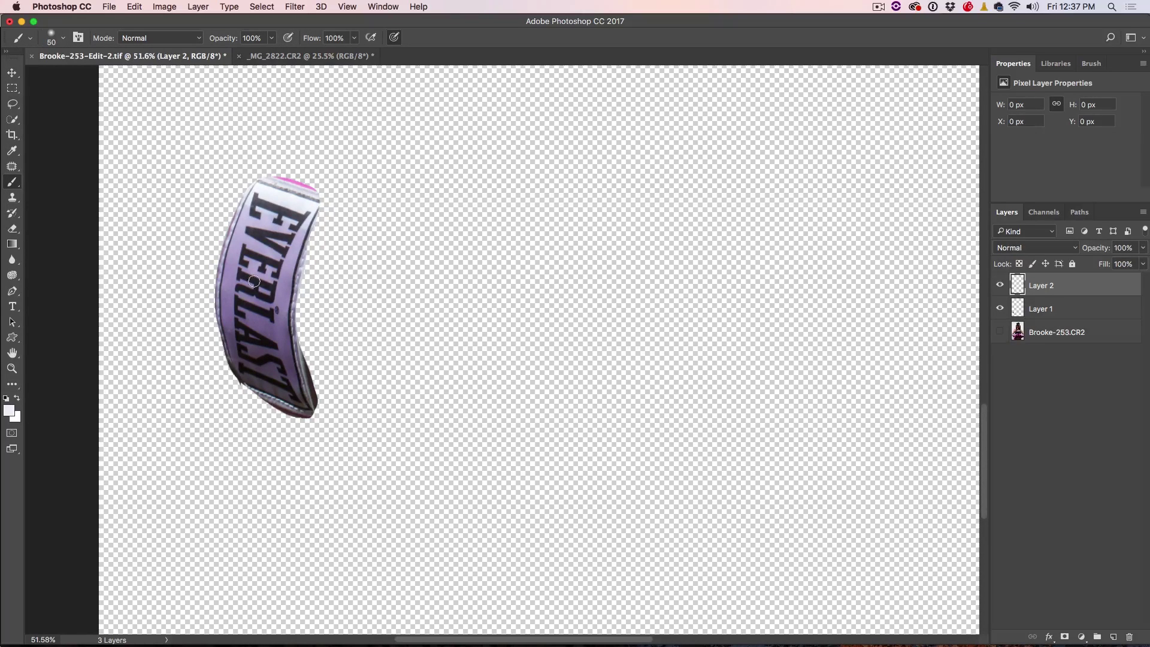
key("bracketright")
key("bracketright")
key("bracketright")
key("bracketright")
key("bracketright")
key("bracketright")
key("bracketright")
key("bracketright")
key("bracketright")
left_click(233, 269, "alt")
mouse_move(232, 287)
left_mouse_down()
mouse_move(209, 266)
mouse_move(322, 308)
mouse_move(200, 257)
mouse_move(353, 344)
left_mouse_up()
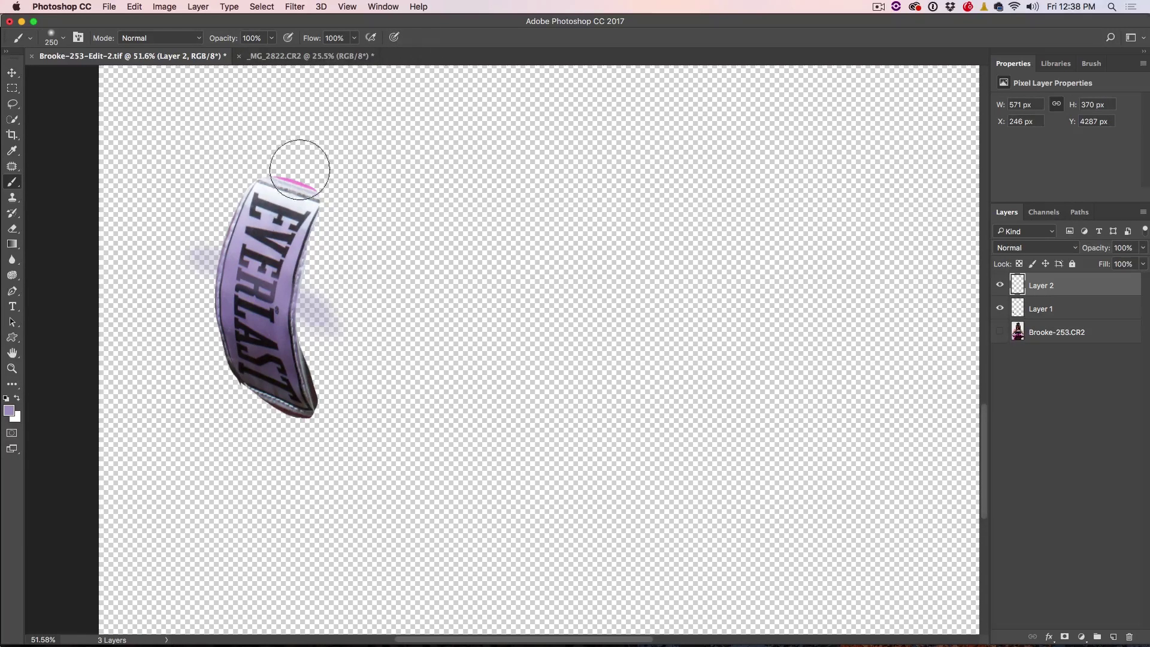
mouse_move(189, 267)
left_mouse_down()
mouse_move(276, 295)
mouse_move(198, 252)
mouse_move(298, 312)
mouse_move(206, 279)
mouse_move(333, 360)
mouse_move(234, 238)
mouse_move(279, 296)
mouse_move(221, 284)
mouse_move(258, 282)
left_mouse_up()
key("super+alt+z")
key("super+alt+z")
key("super+alt+z")
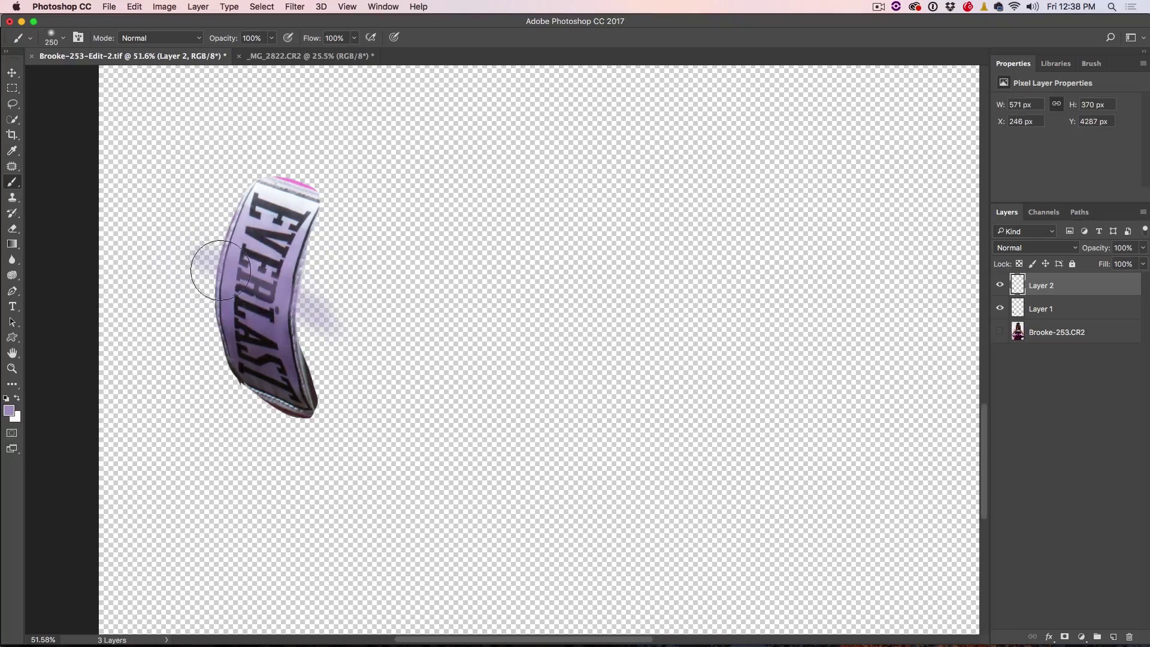
key("super+alt+z")
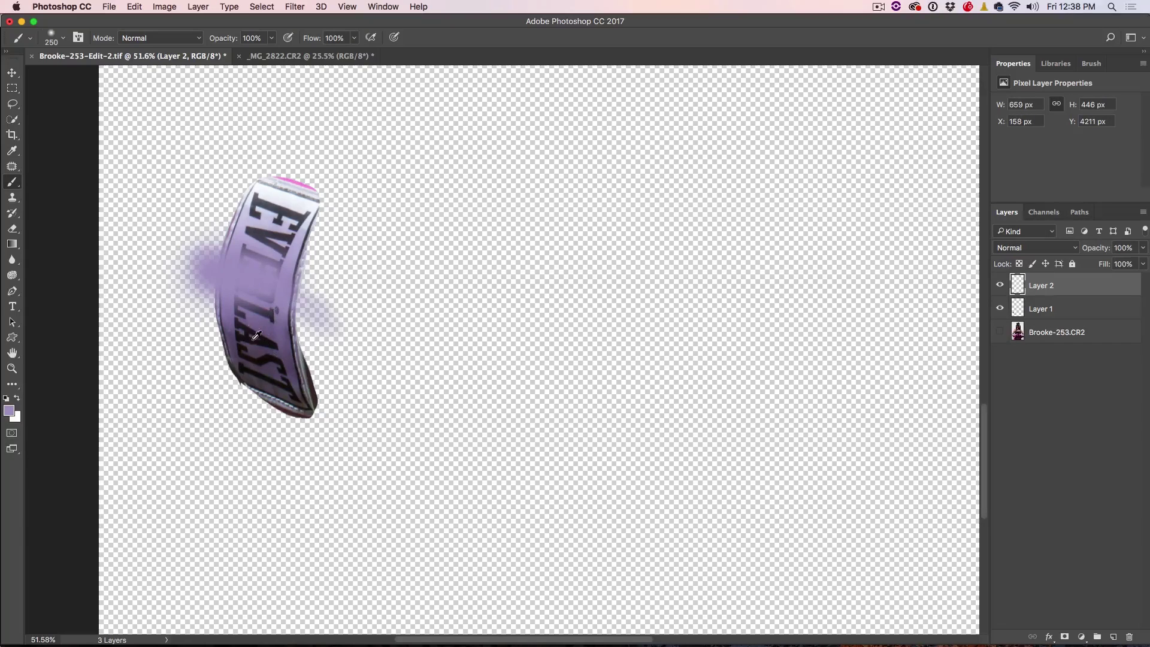
Step: Cover the label's lower letters and edge with progressively darker purples sampled from the nearby fabric
left_click(230, 312, "alt")
mouse_move(228, 308)
left_mouse_down()
mouse_move(231, 288)
mouse_move(286, 319)
mouse_move(281, 335)
mouse_move(192, 323)
mouse_move(318, 360)
mouse_move(245, 359)
mouse_move(192, 334)
mouse_move(321, 367)
mouse_move(303, 359)
mouse_move(316, 338)
left_mouse_up()
left_click(236, 331, "alt")
left_click(248, 371, "alt")
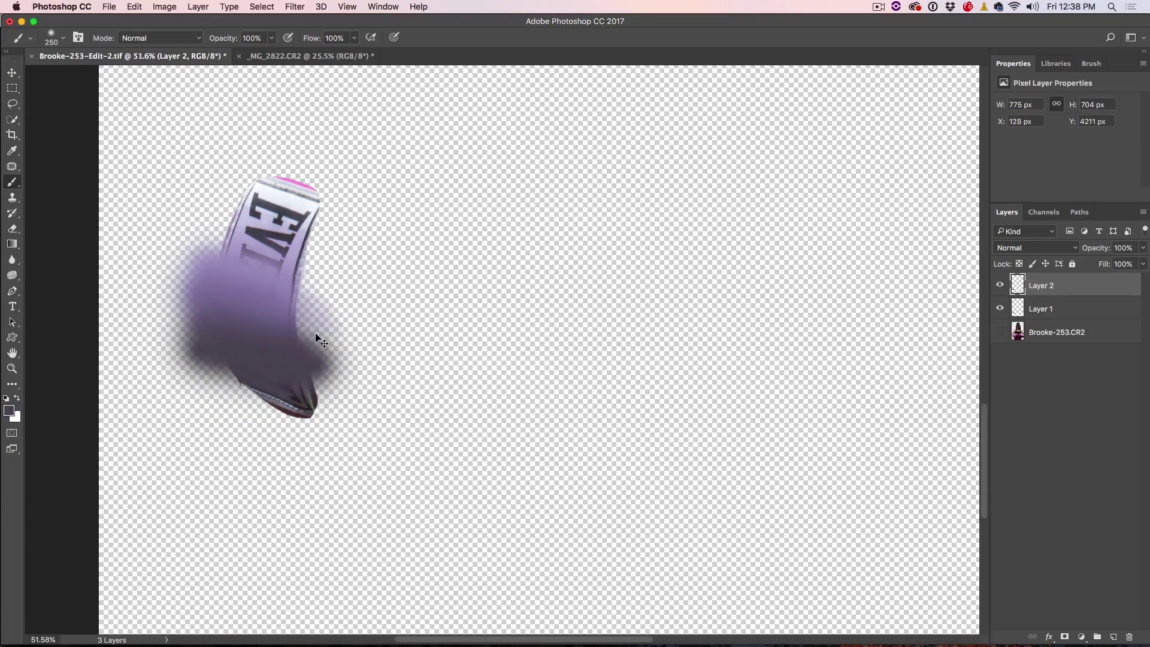
key("super+z")
mouse_move(225, 357)
left_mouse_down()
mouse_move(369, 372)
mouse_move(312, 374)
mouse_move(330, 409)
mouse_move(219, 377)
left_mouse_up()
left_click(280, 380, "alt")
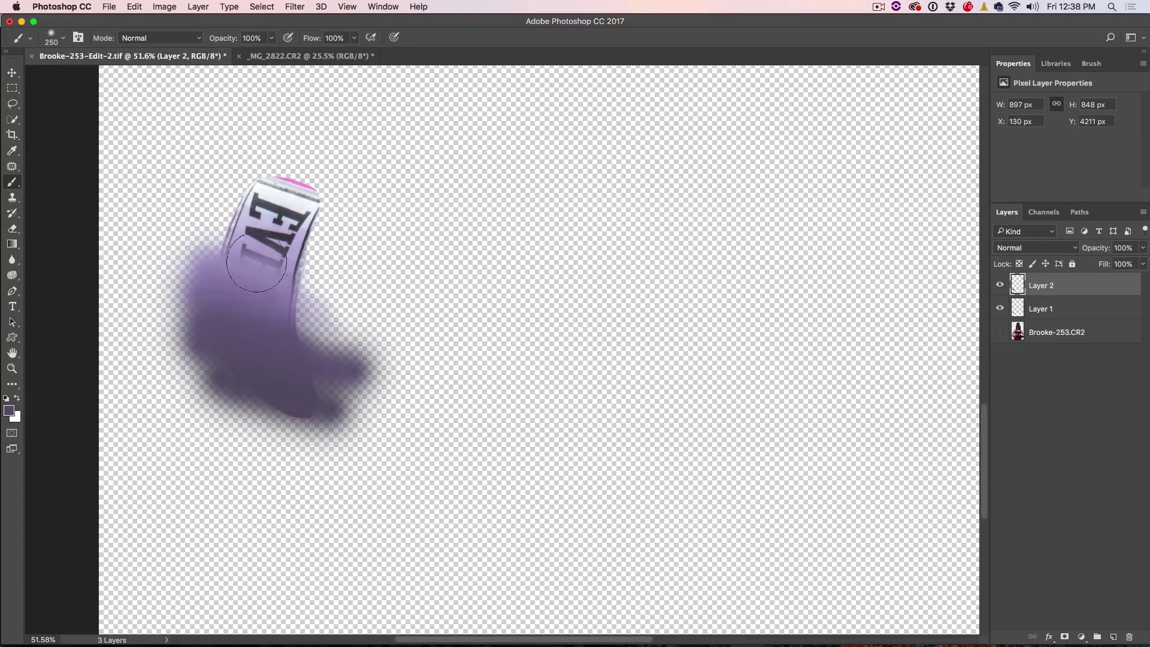
Step: Cover the label's upper letters and top edge with light lavender tones sampled from the adjacent fabric
left_click(239, 233, "alt")
left_click_drag(192, 238, 336, 275)
left_click(251, 212, "alt")
mouse_move(251, 212)
left_mouse_down()
mouse_move(219, 214)
mouse_move(325, 237)
mouse_move(282, 226)
mouse_move(307, 205)
mouse_move(331, 213)
mouse_move(218, 183)
left_mouse_up()
left_click(280, 196, "alt")
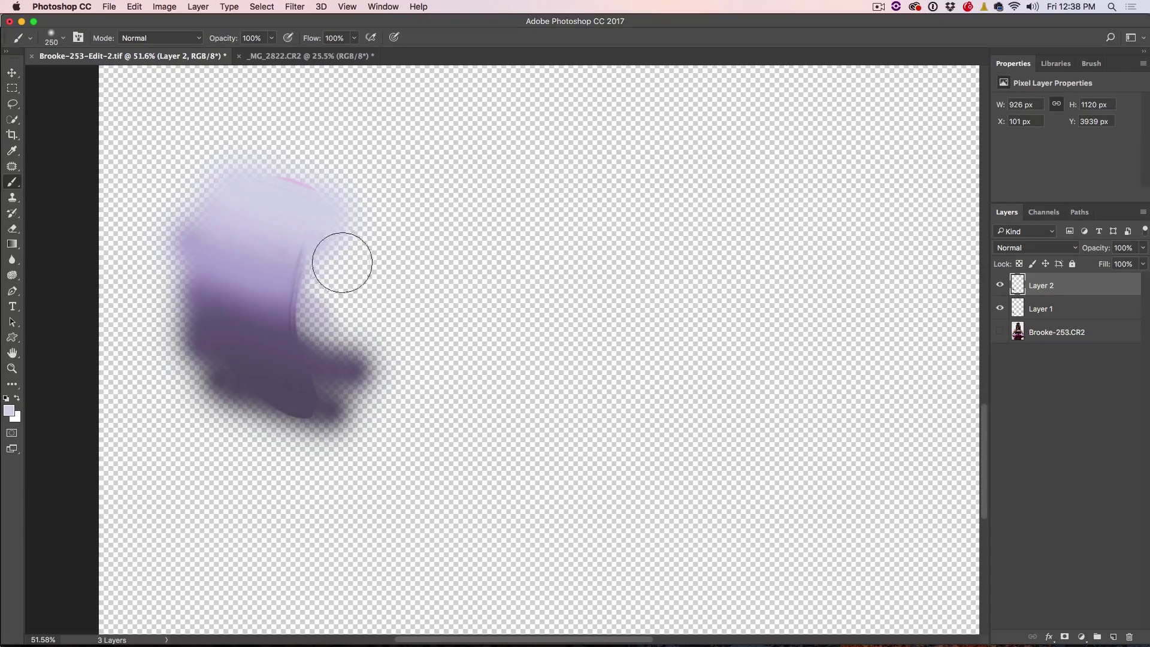
Step: Clip the painted layer to the label copy and touch up its top edge with the photo layer shown again
left_click(1019, 294, "alt")
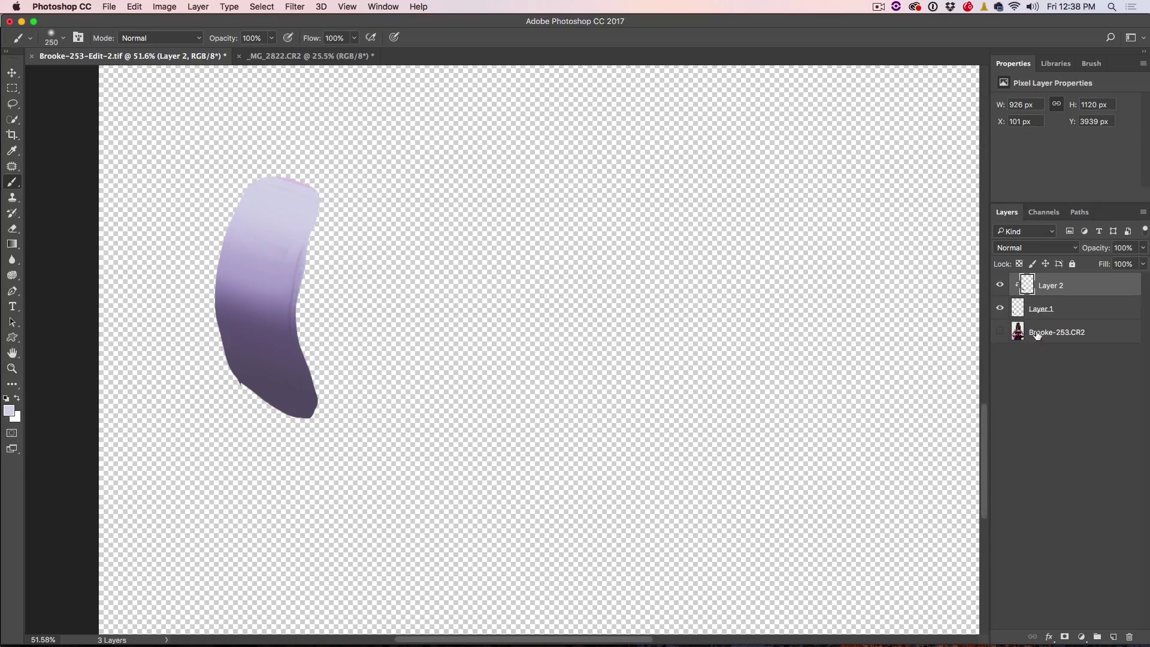
left_click(1000, 333)
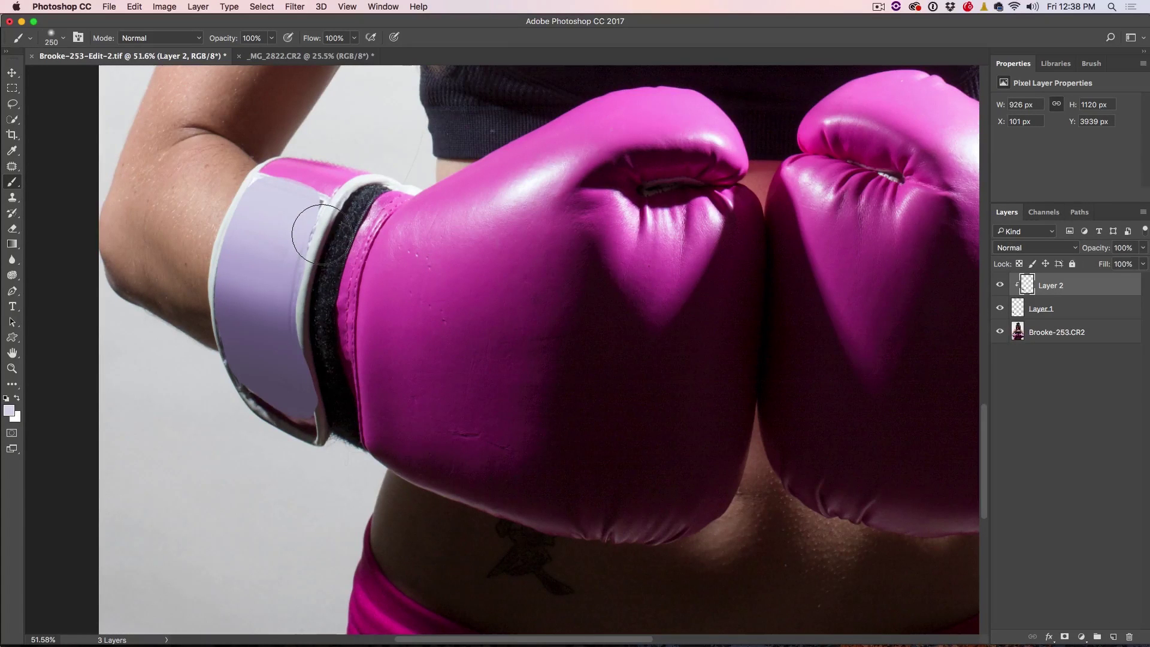
left_click_drag(314, 193, 282, 198)
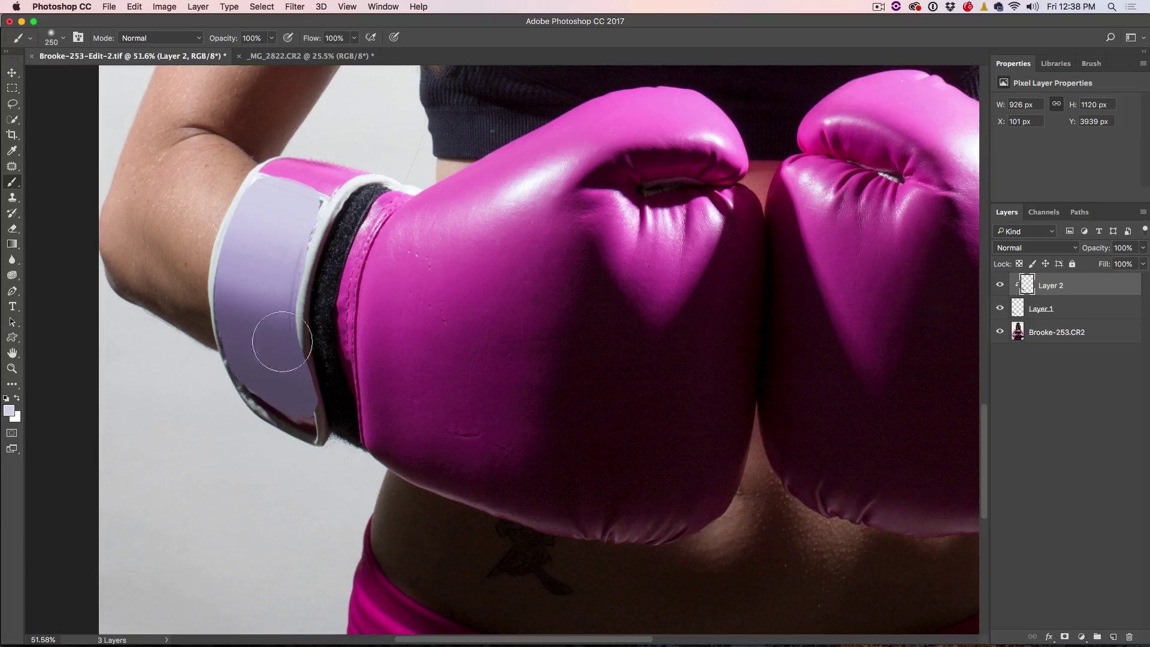
Step: Group the painted layer with the label copy and give the group a black layer mask
left_click(1058, 309, "shift")
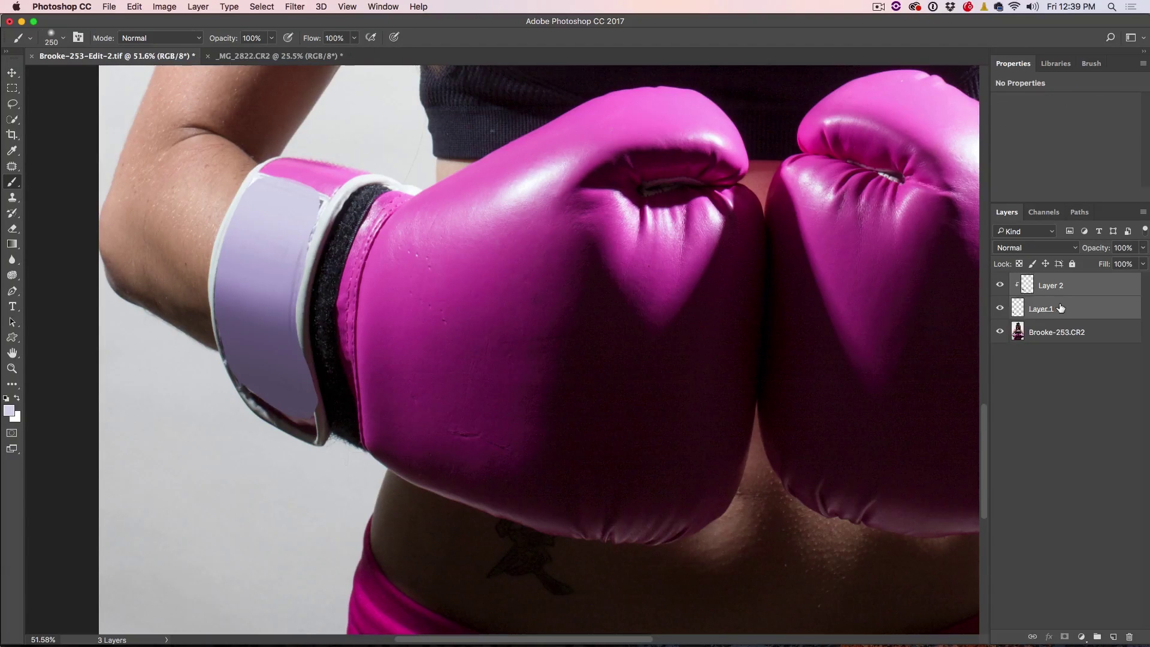
key("super+g")
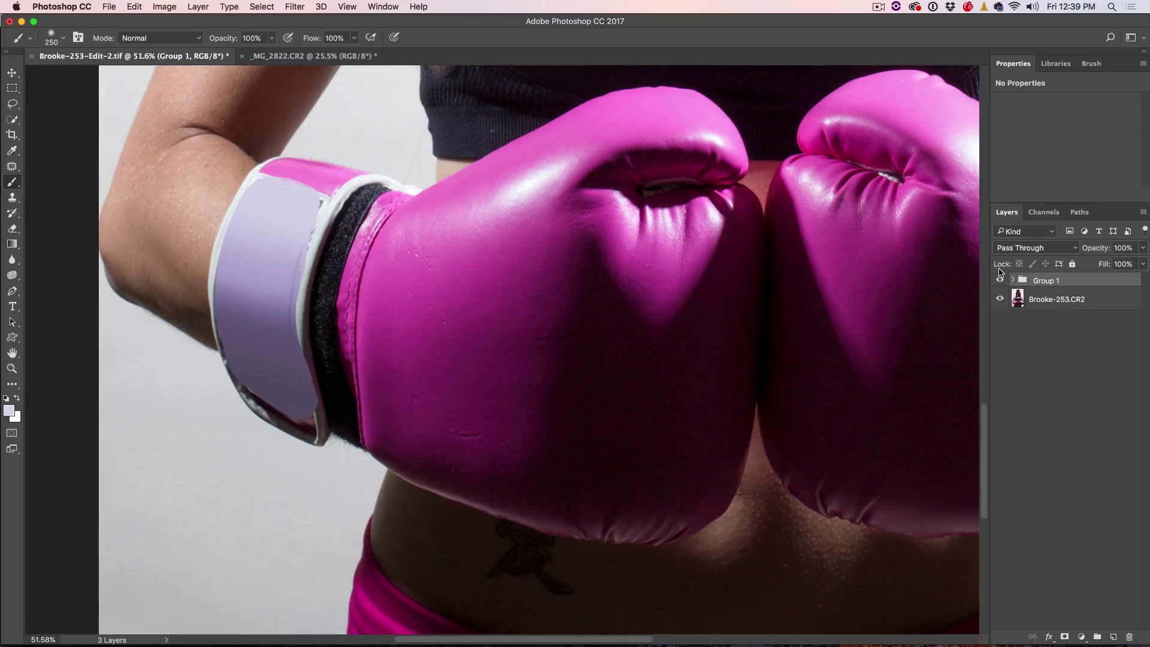
left_click(999, 280)
left_click(1000, 280)
left_click(1064, 636)
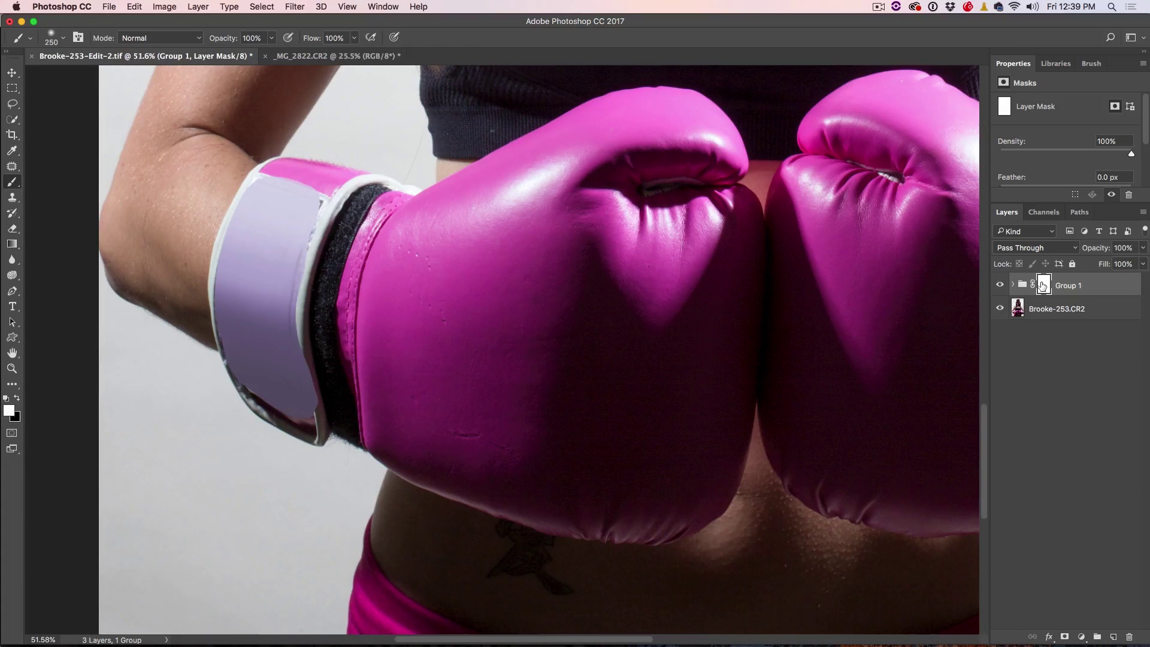
key("super+i")
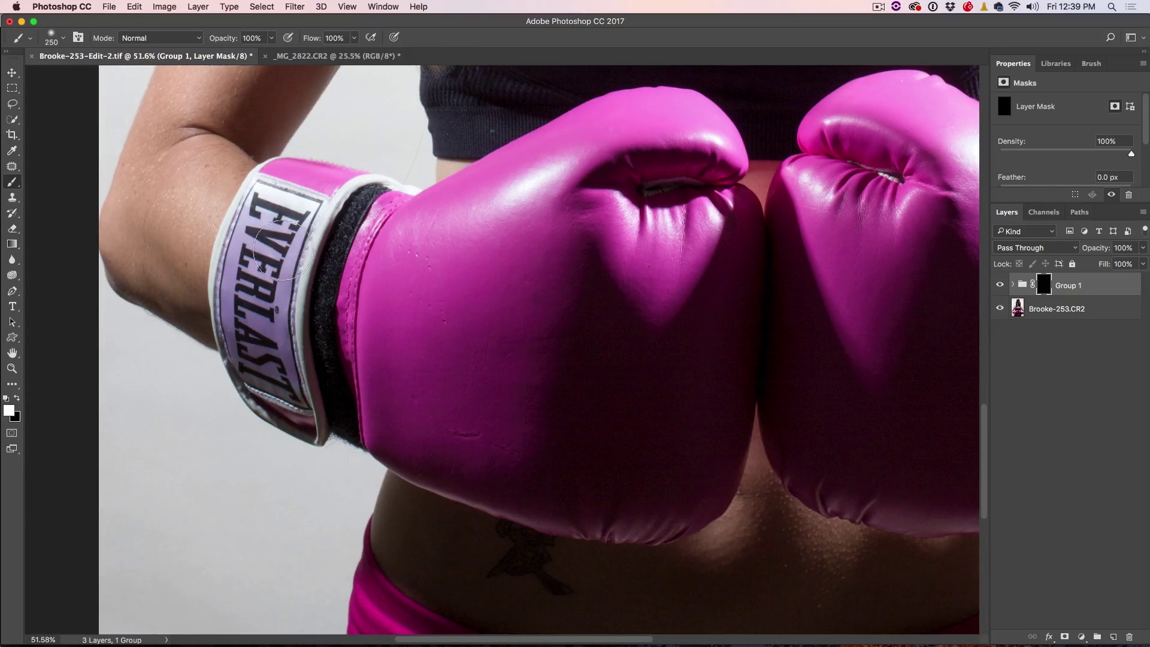
Step: Paint white on the group's mask over the label's lettering, using a 125 px brush and a 50 px brush near the edges
scroll(283, 252, "up", 5)
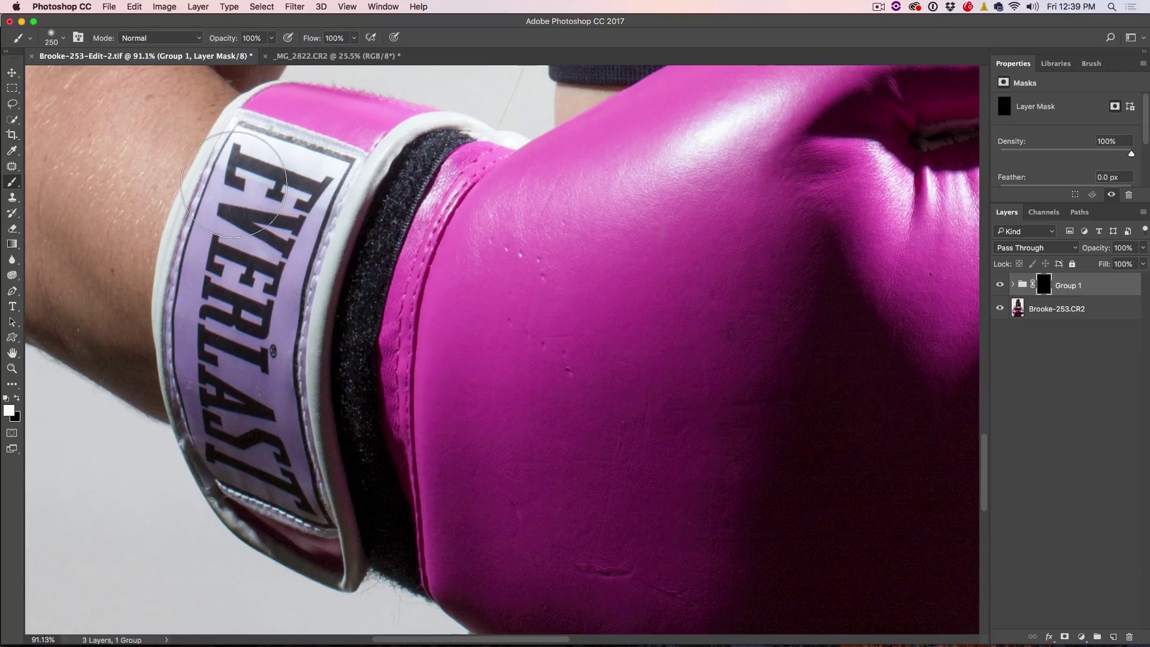
key("bracketleft")
key("bracketleft")
key("bracketleft")
key("bracketleft")
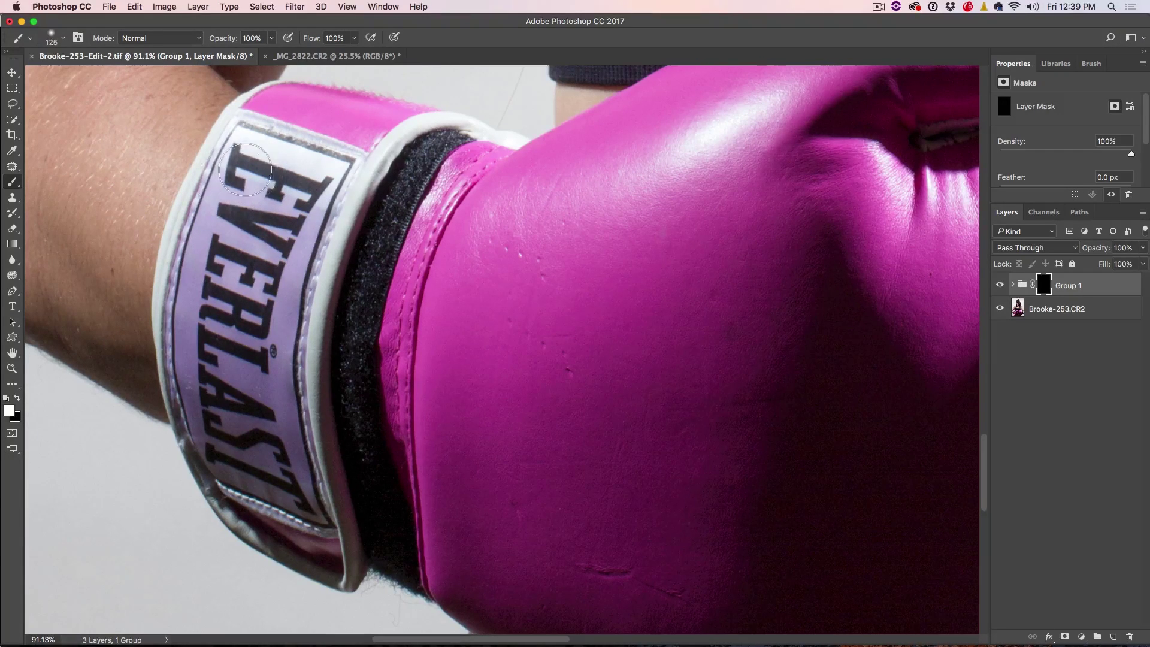
mouse_move(248, 164)
left_mouse_down()
mouse_move(311, 172)
mouse_move(260, 244)
mouse_move(240, 331)
mouse_move(236, 234)
mouse_move(217, 285)
mouse_move(238, 168)
mouse_move(310, 177)
mouse_move(250, 327)
mouse_move(219, 274)
mouse_move(215, 312)
mouse_move(244, 349)
mouse_move(235, 444)
mouse_move(245, 346)
mouse_move(261, 416)
mouse_move(265, 300)
mouse_move(266, 458)
mouse_move(292, 500)
mouse_move(222, 369)
mouse_move(219, 414)
mouse_move(205, 320)
mouse_move(205, 391)
mouse_move(233, 469)
mouse_move(274, 470)
mouse_move(277, 450)
mouse_move(281, 476)
mouse_move(280, 220)
left_mouse_up()
key("bracketleft")
key("bracketleft")
key("bracketleft")
key("bracketleft")
key("bracketleft")
key("bracketleft")
left_click_drag(318, 173, 327, 168)
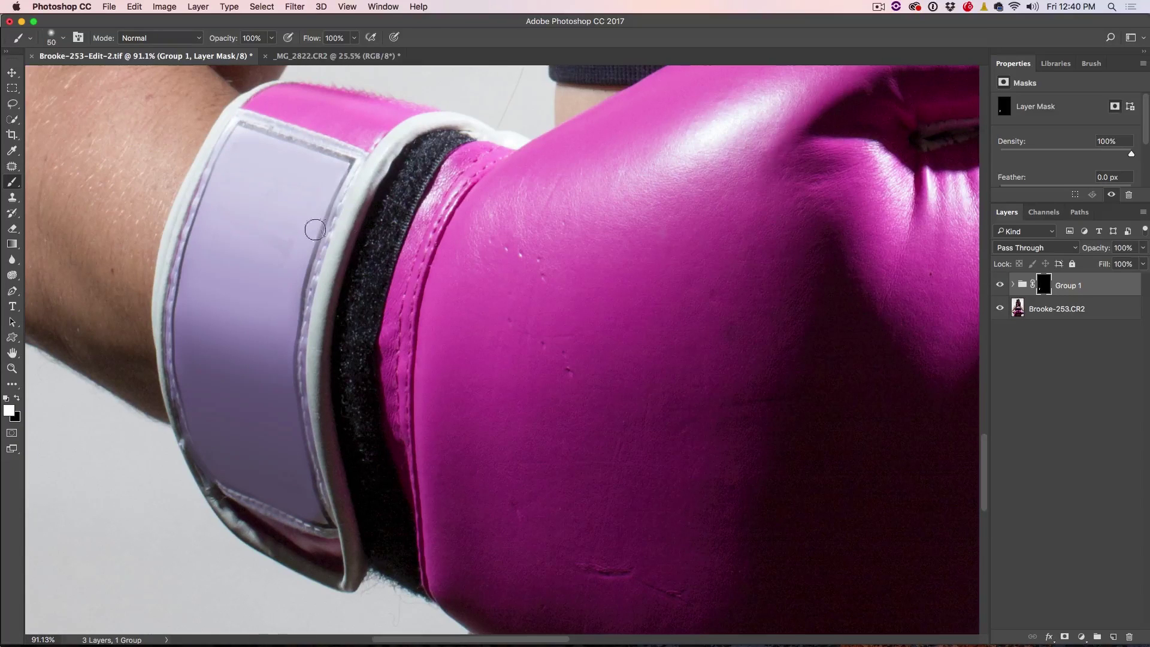
Step: Paint black on the group's mask along the label's edges to bring back the dark border line, finishing with a 40 px brush
key("x")
mouse_move(230, 141)
left_mouse_down()
mouse_move(237, 123)
mouse_move(367, 155)
left_mouse_up()
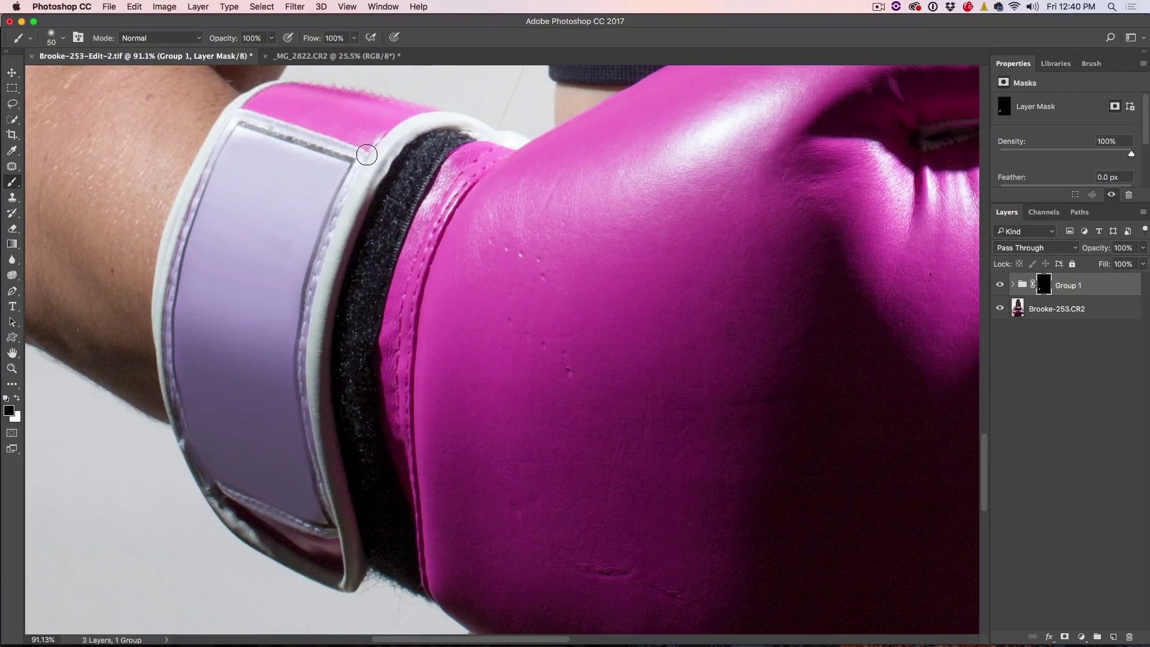
key("super+z")
key("bracketright")
key("bracketright")
key("bracketright")
key("bracketright")
mouse_move(238, 124)
left_mouse_down()
mouse_move(303, 129)
mouse_move(360, 153)
mouse_move(242, 120)
left_mouse_up()
mouse_move(191, 495)
left_mouse_down()
mouse_move(273, 525)
mouse_move(370, 535)
mouse_move(261, 478)
mouse_move(259, 514)
mouse_move(329, 542)
mouse_move(217, 496)
left_mouse_up()
key("bracketleft")
key("bracketleft")
key("bracketleft")
key("bracketleft")
key("bracketleft")
mouse_move(346, 177)
left_mouse_down()
mouse_move(305, 320)
mouse_move(311, 506)
left_mouse_up()
mouse_move(232, 125)
left_mouse_down()
mouse_move(174, 281)
mouse_move(167, 401)
mouse_move(201, 470)
mouse_move(215, 456)
left_mouse_up()
key("x")
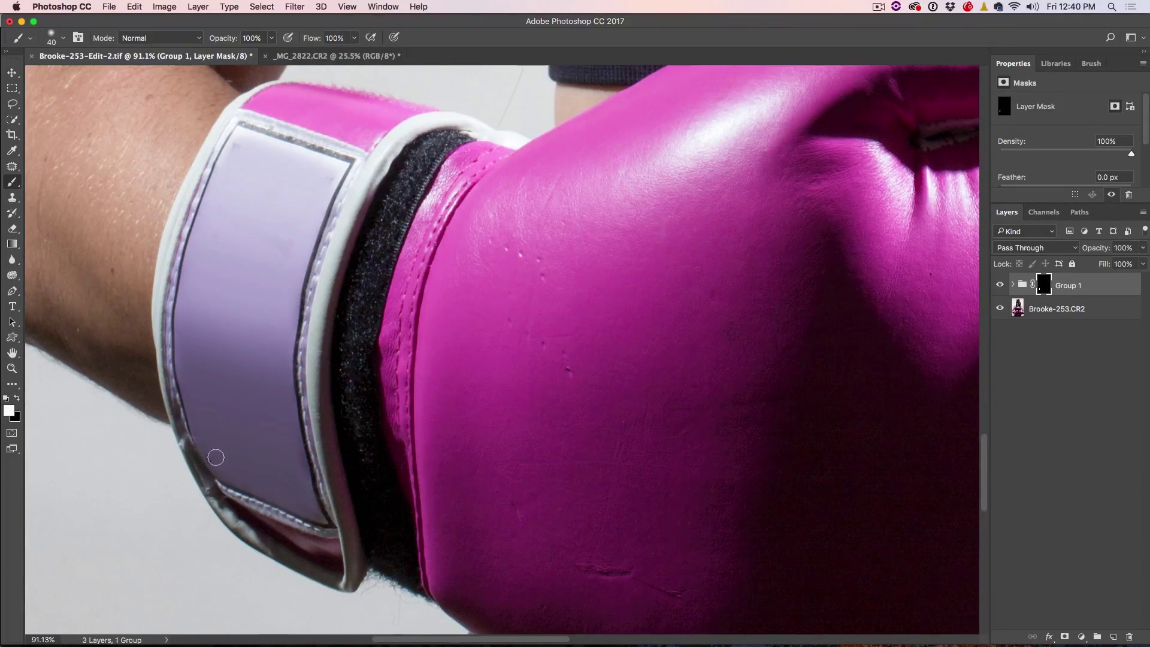
Step: Compare the glove cuff with and without the retouched group by toggling the group's visibility
left_click(17, 71)
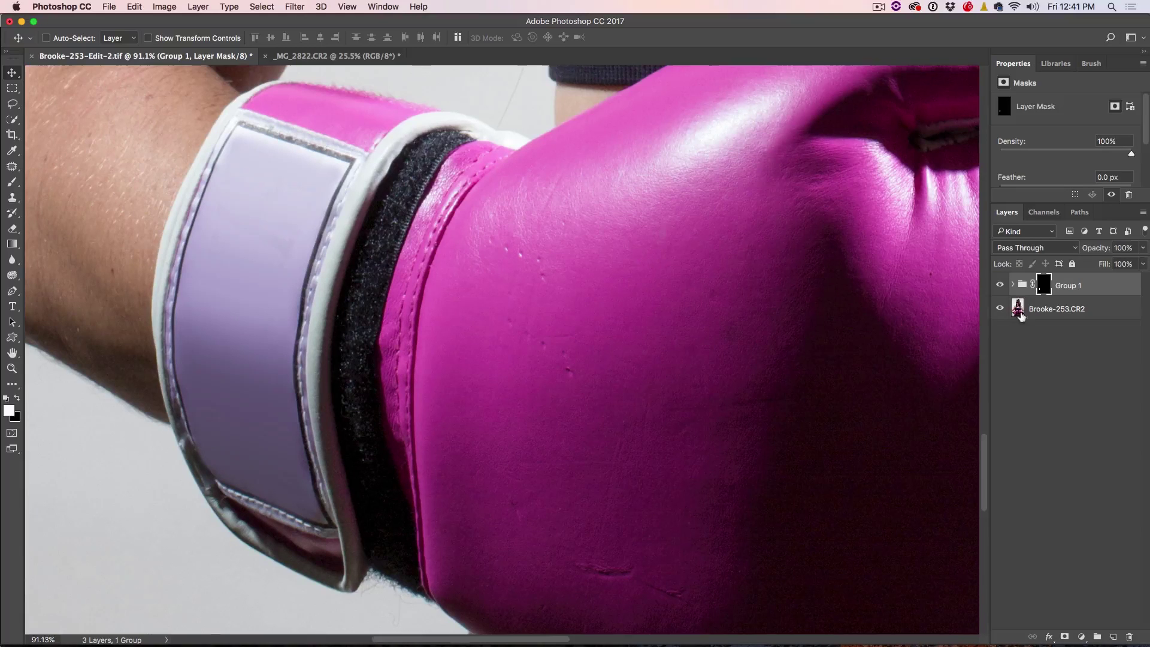
left_click(996, 286)
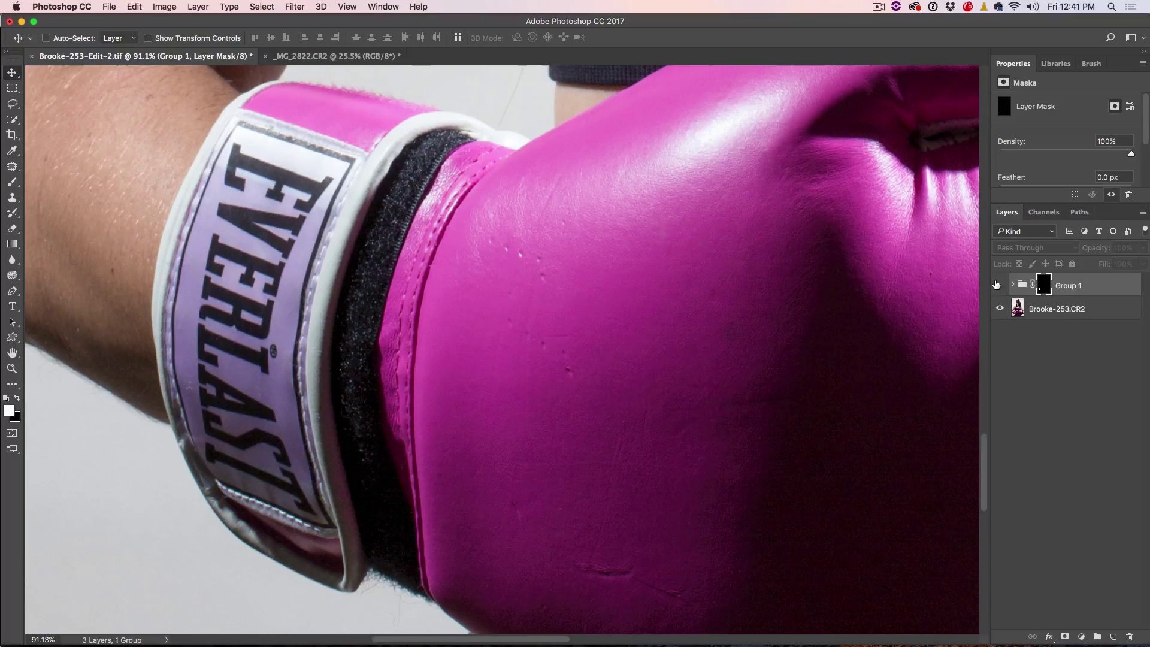
left_click(997, 285)
left_click(997, 285)
left_click(999, 286)
Step: Convert the masked Group 1 to a smart object
left_click(1026, 285)
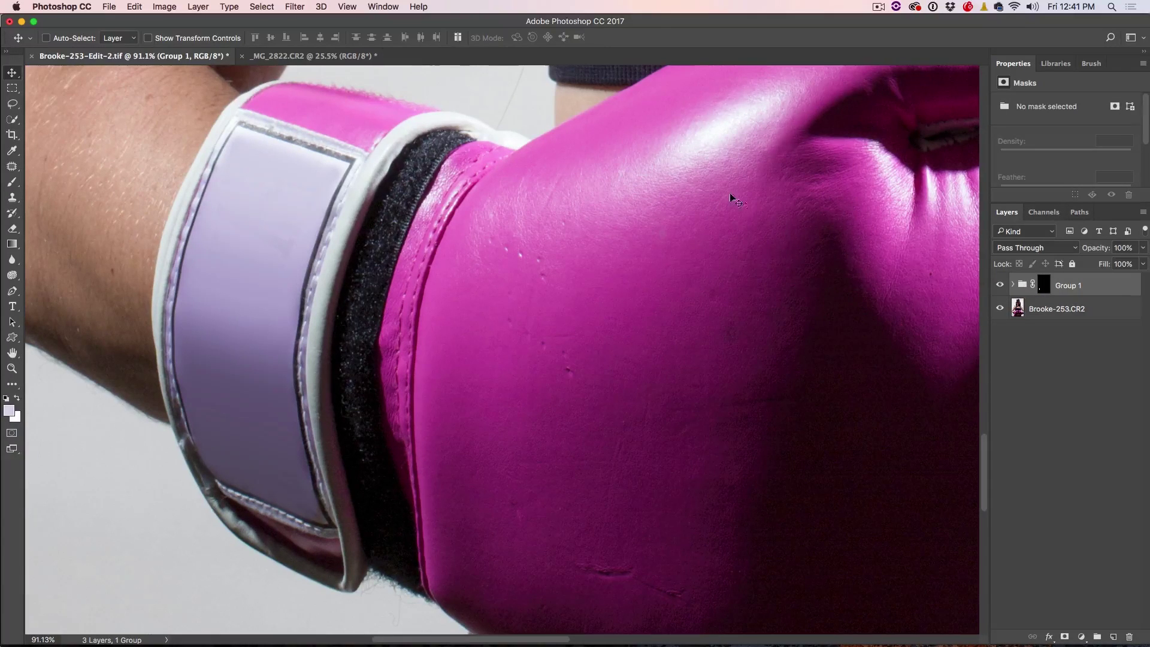
right_click(1072, 288)
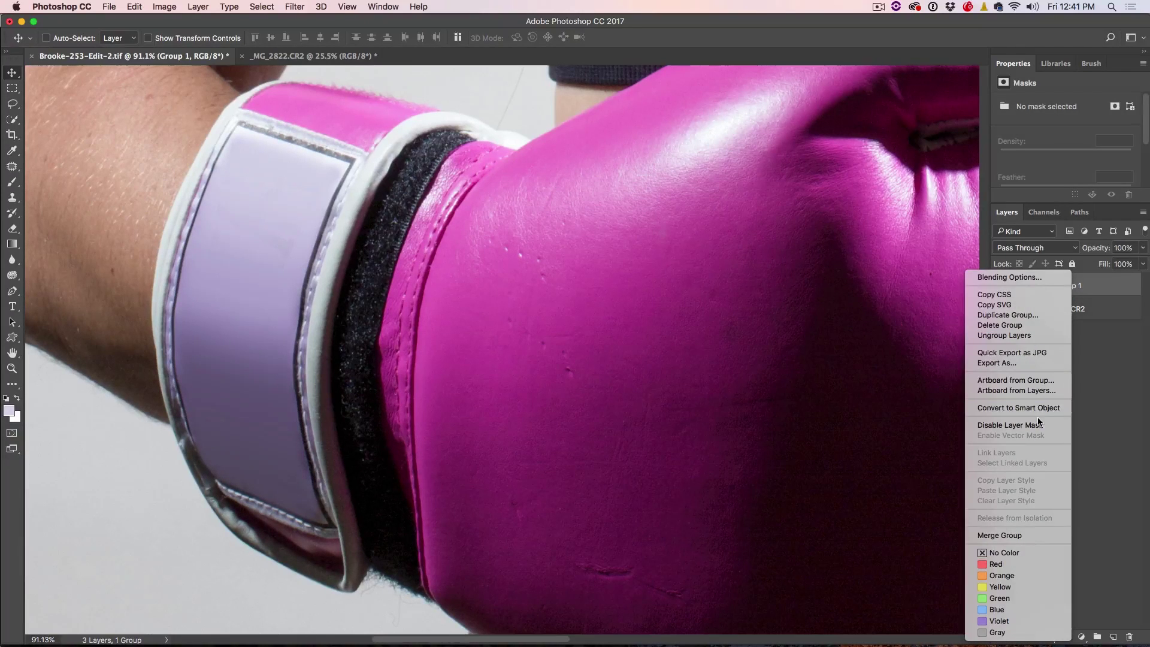
key("Escape")
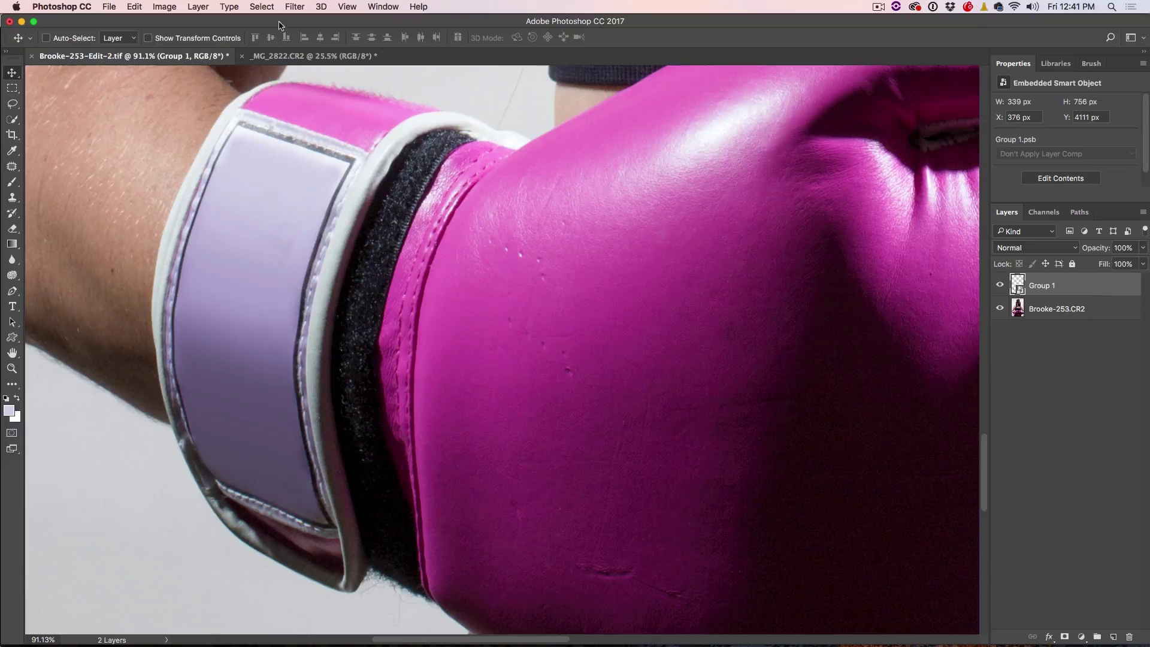
Step: Add a monochromatic Add Noise smart filter to Group 1 with amount 2.45% and Uniform distribution
left_click(294, 6)
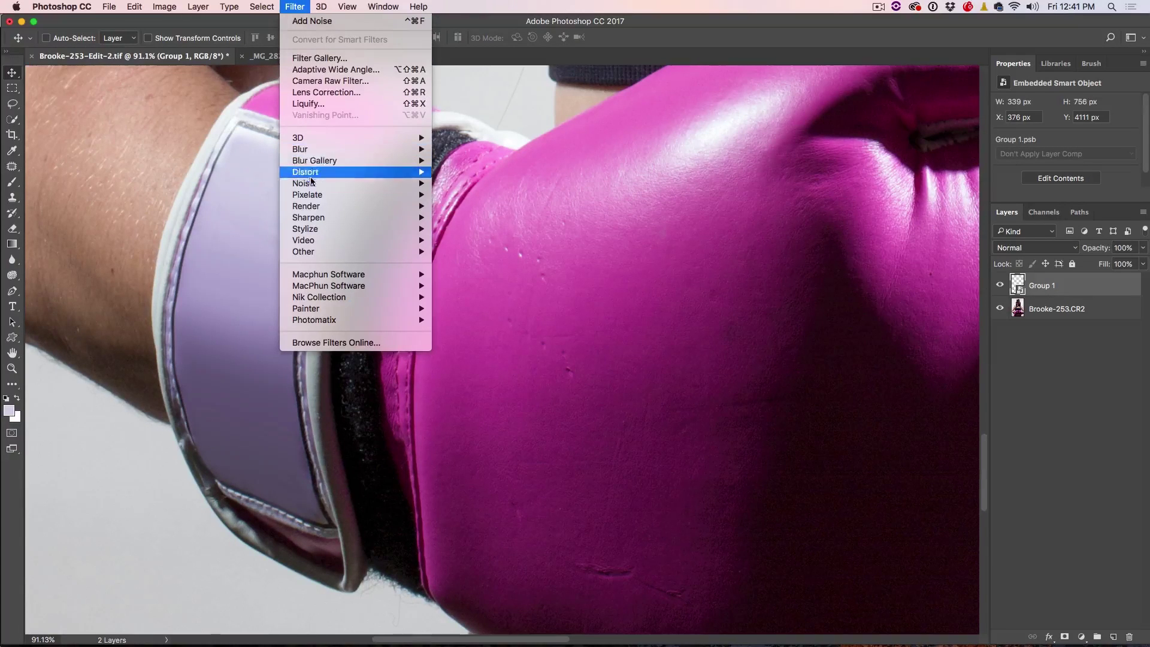
mouse_move(311, 183)
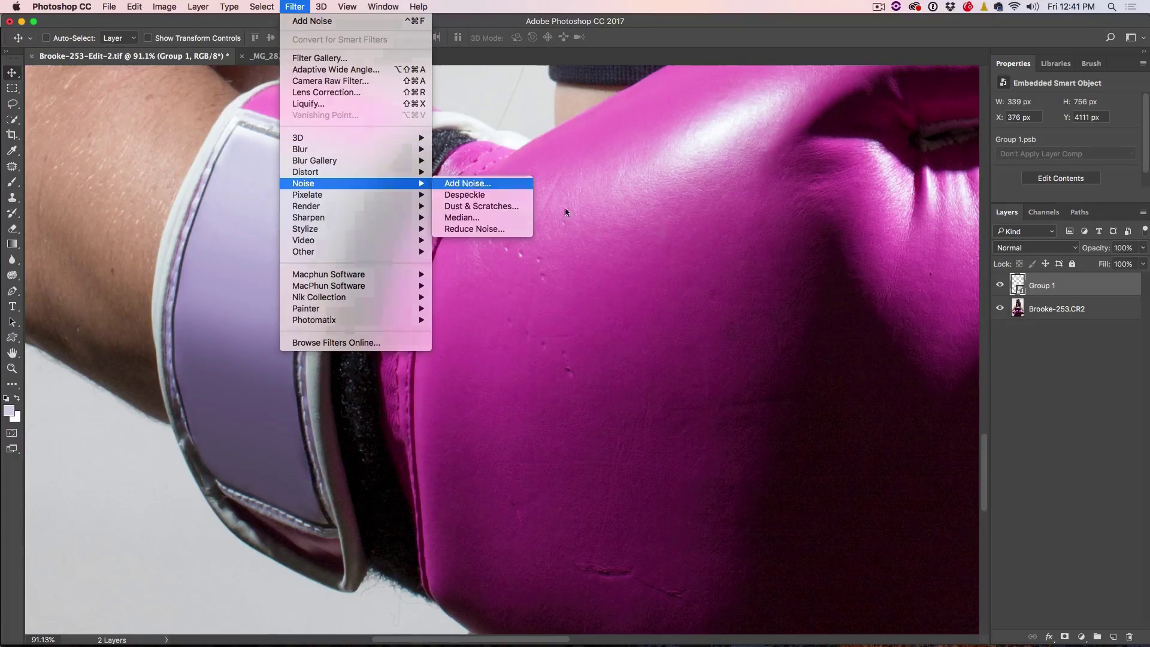
left_click(468, 183)
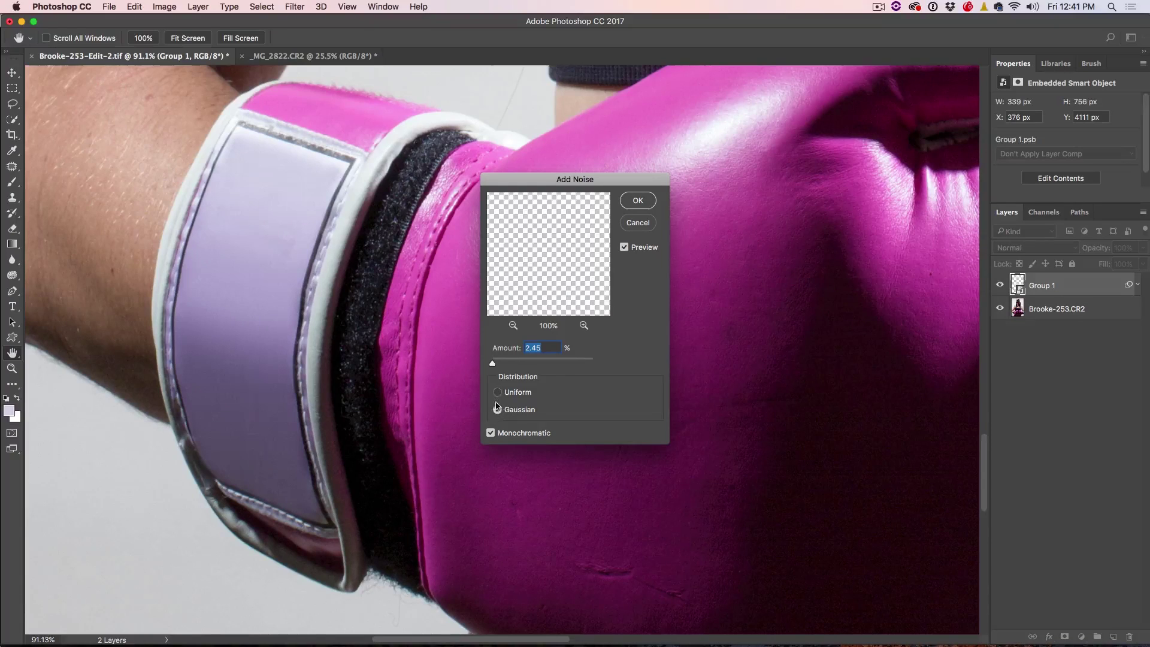
left_click(505, 393)
left_click(638, 202)
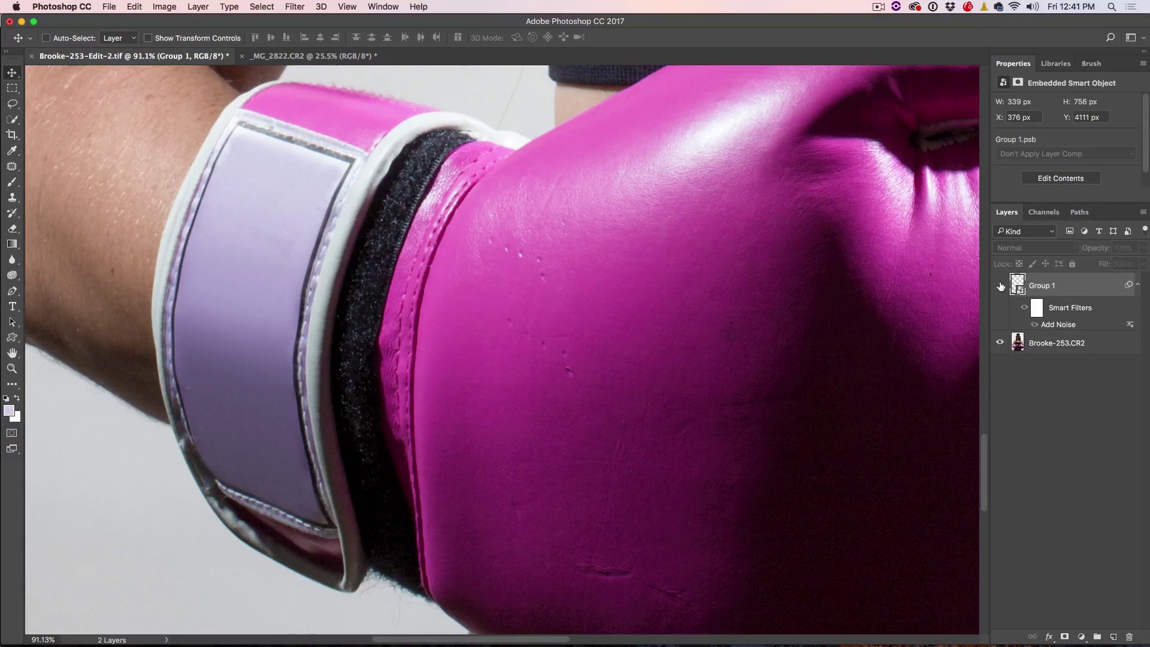
Step: Compare the cuff label with and without the noisy retouch by toggling Group 1's visibility
left_click(1000, 285)
left_click(1000, 285)
left_click(1000, 286)
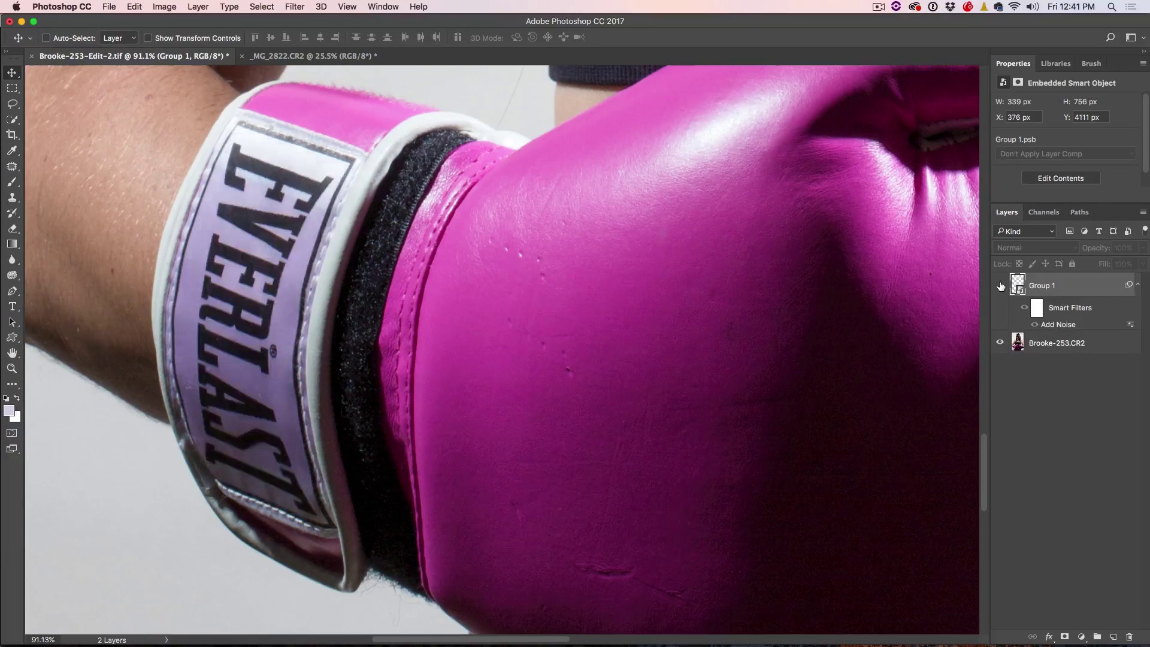
left_click(1000, 286)
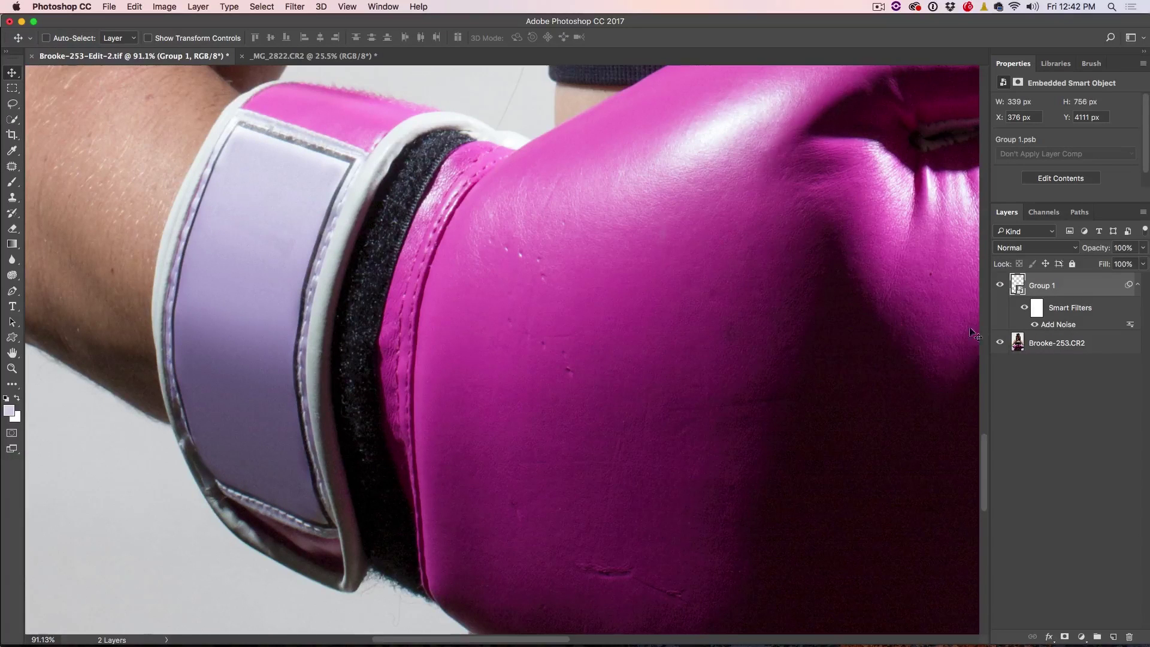
double_click(1048, 325)
left_click_drag(502, 364, 527, 365)
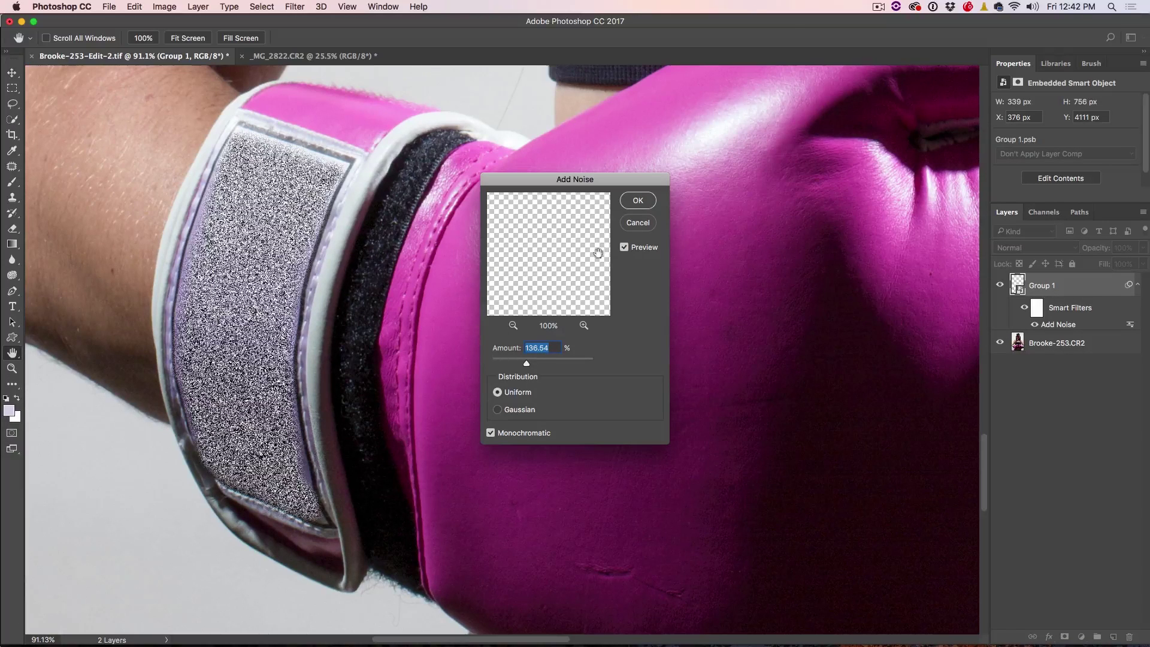
left_click(638, 223)
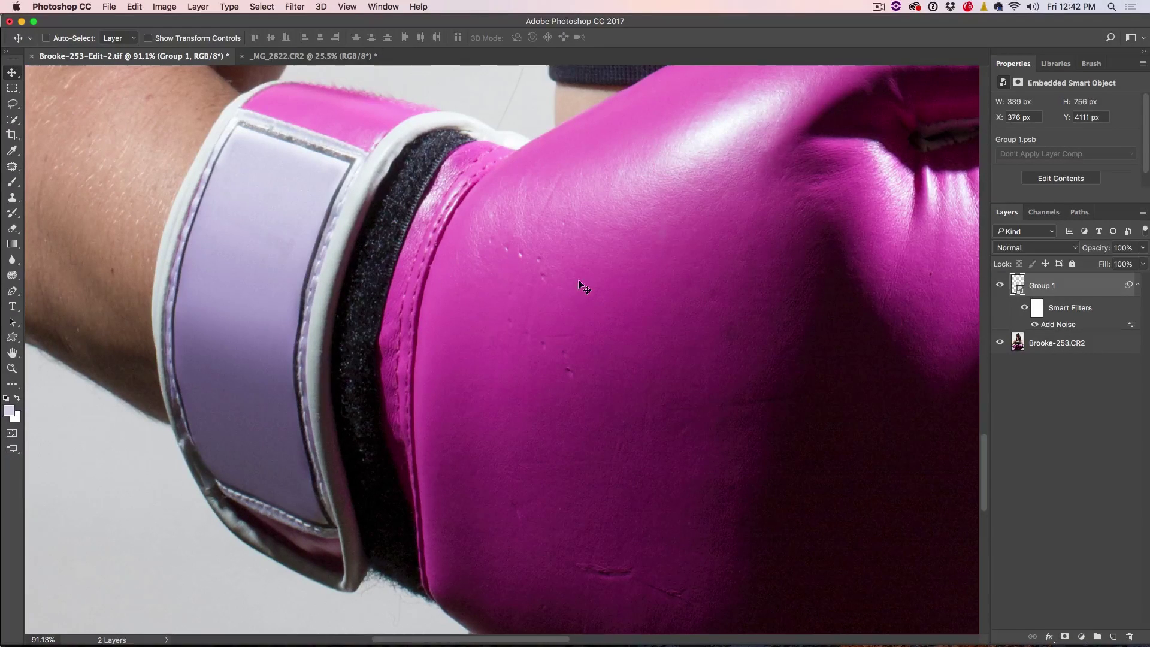
Step: Retouch the Everlast lettering off the other glove's cuff label in a separate group converted to a smart object
scroll(563, 279, "down", 10)
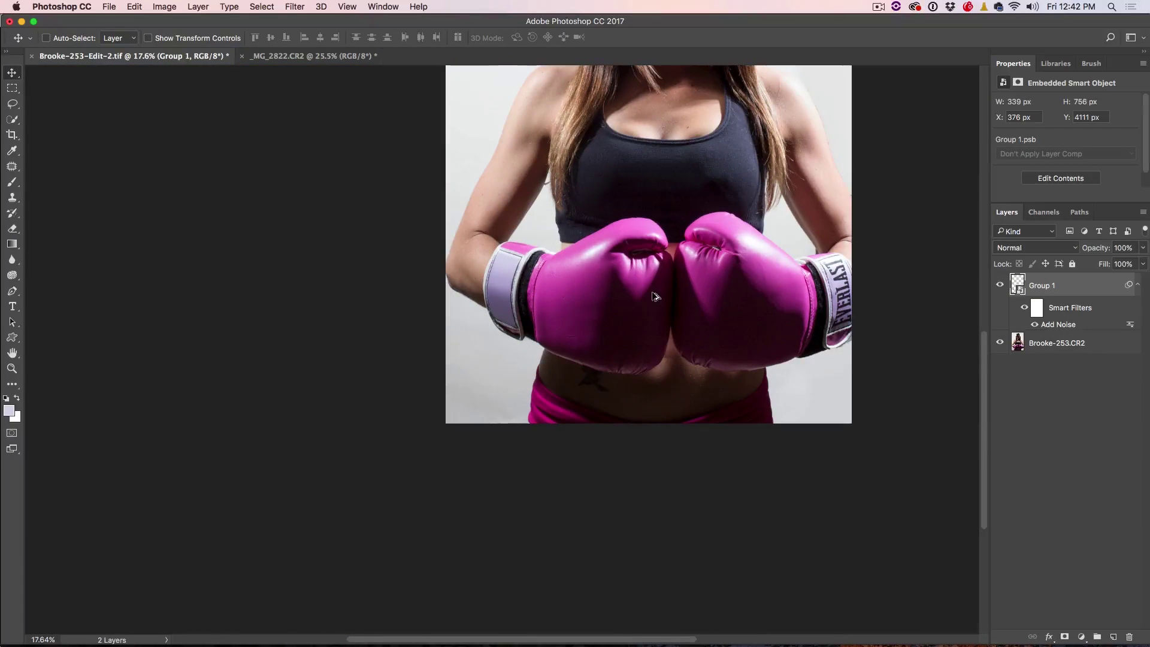
scroll(734, 254, "right", 5)
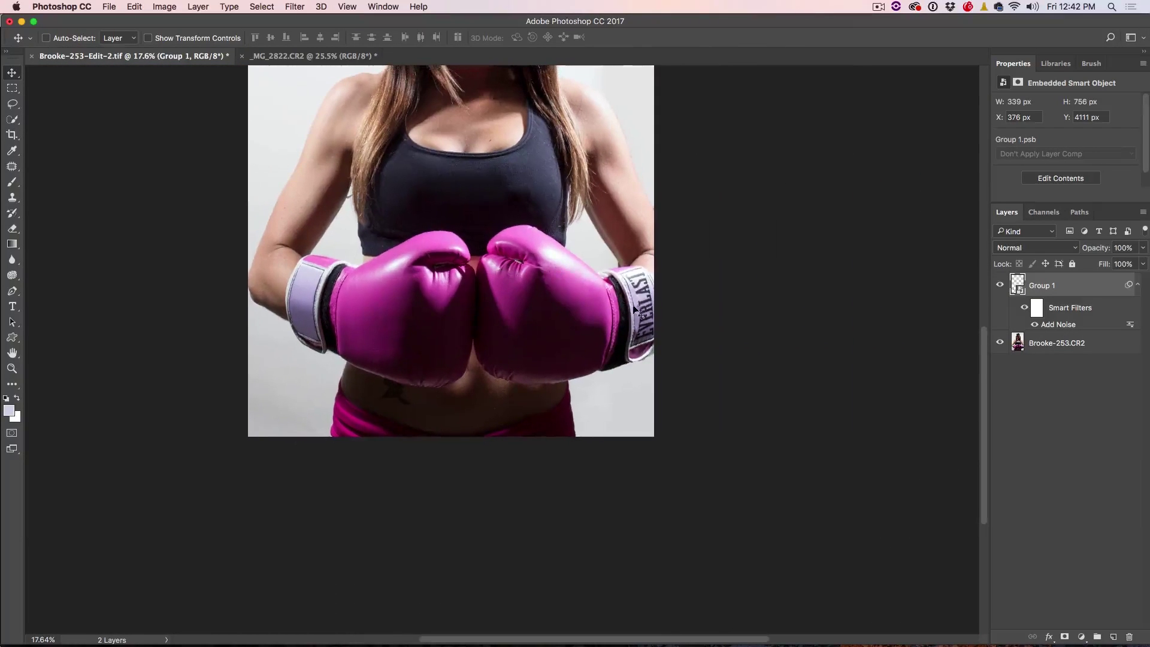
scroll(664, 311, "up", 2)
scroll(666, 309, "up", 3)
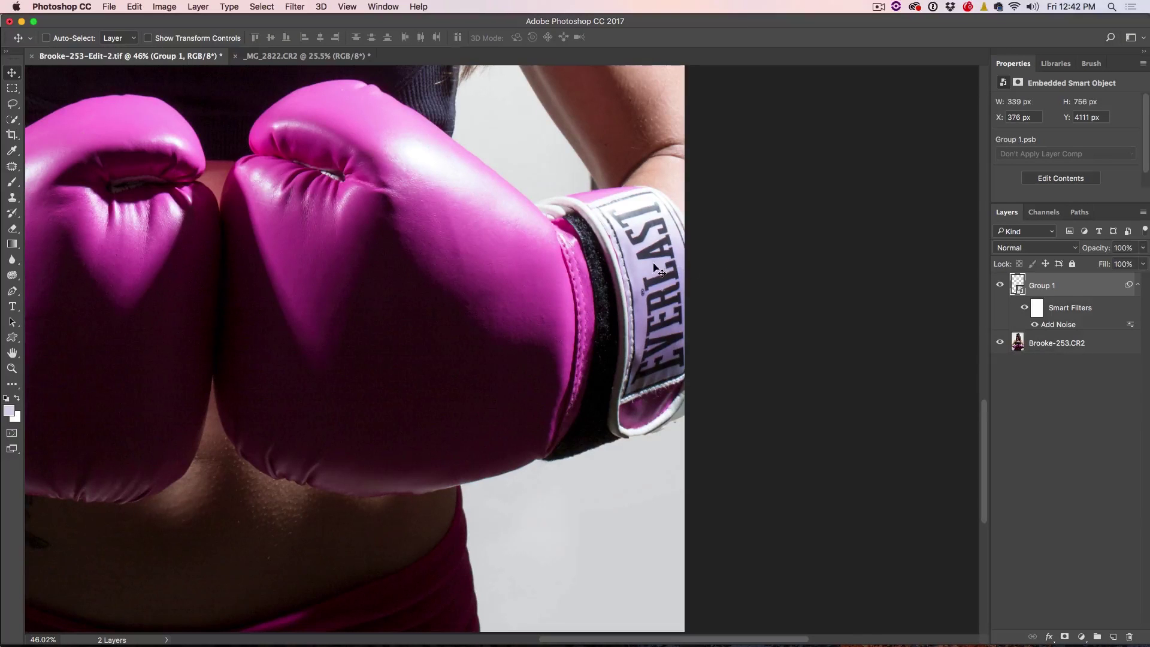
key("l")
left_click_drag(619, 192, 693, 269)
key("ctrl+j")
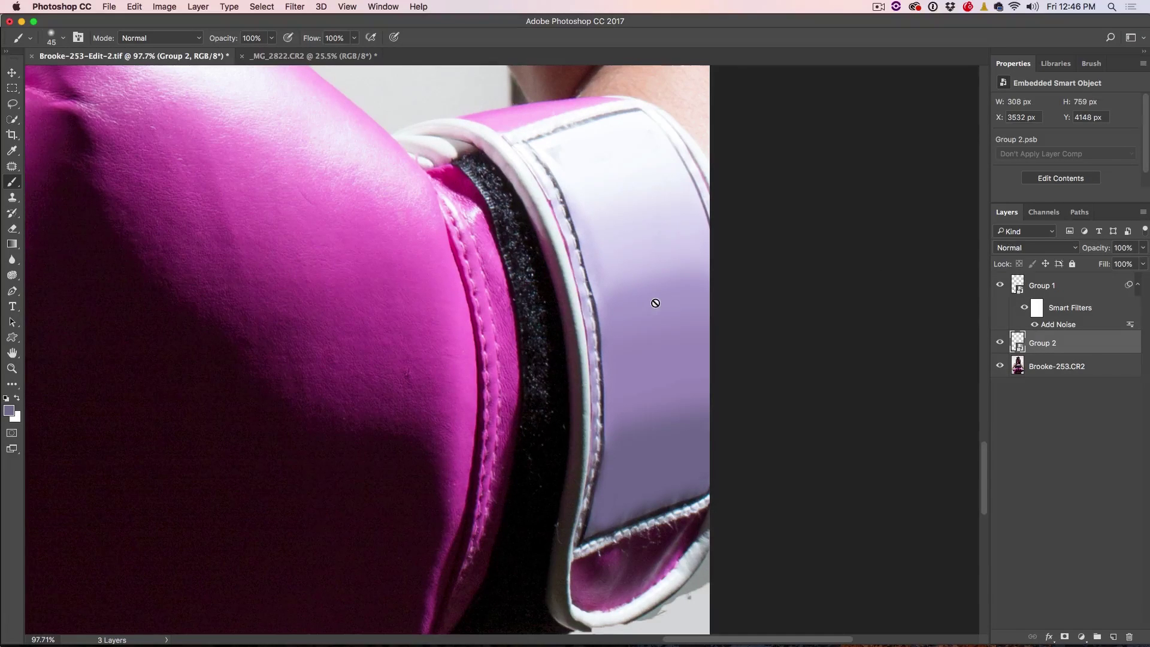
Step: Copy the Add Noise smart filter from Group 1 to Group 2 and view the whole photo
left_click(1065, 308)
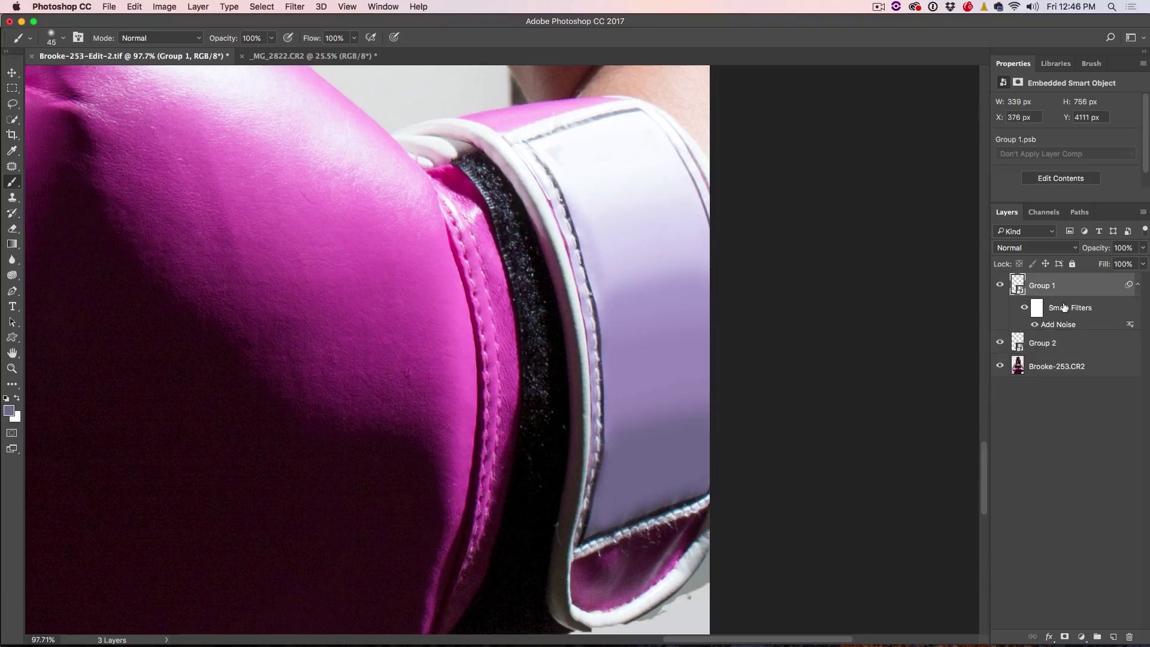
left_click_drag(1063, 309, 1052, 348)
left_click(1136, 345)
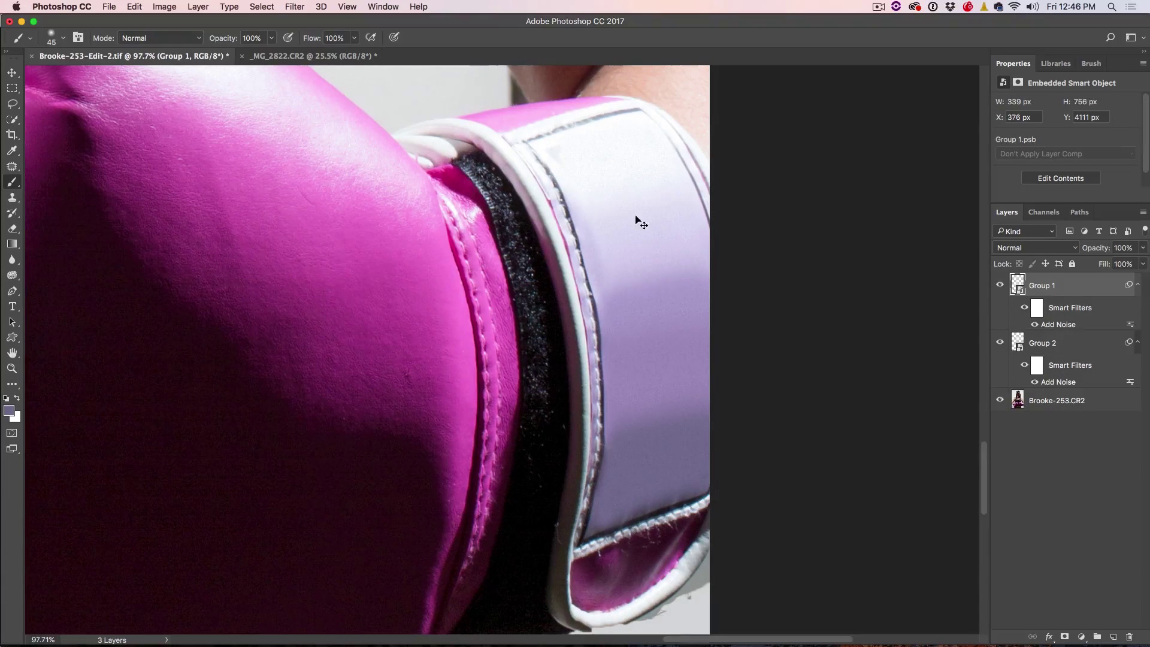
key("super+0")
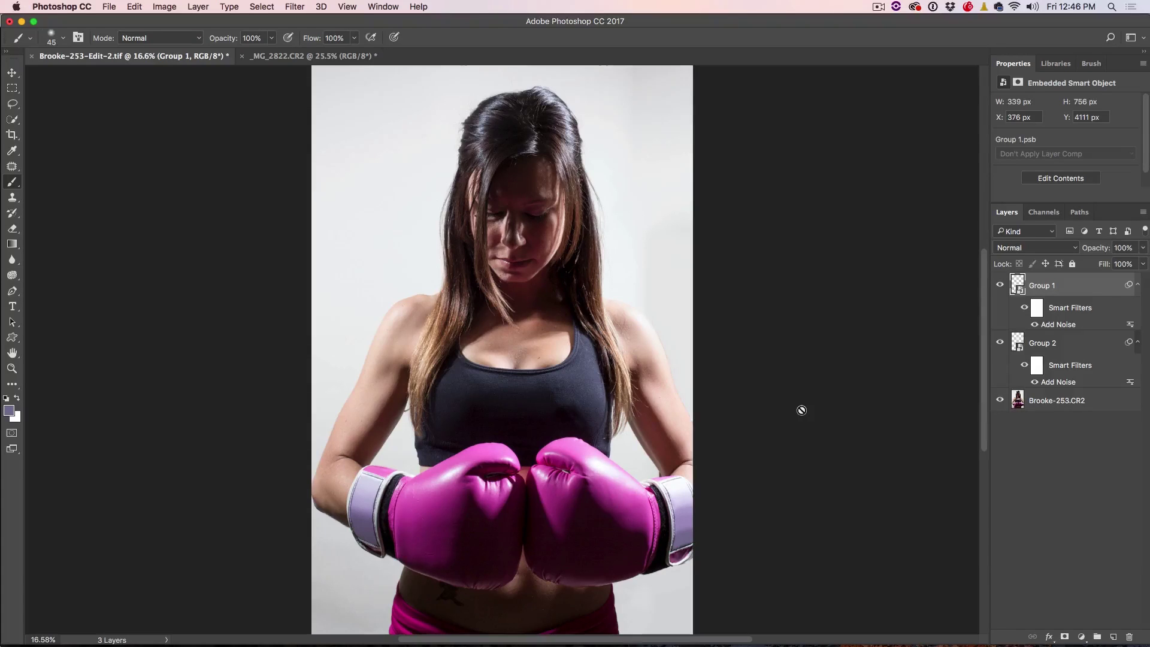
Step: In _MG_2822.CR2, add an empty layer above the Background and set up the Clone Stamp to sample All Layers
left_click(293, 57)
key("super+1")
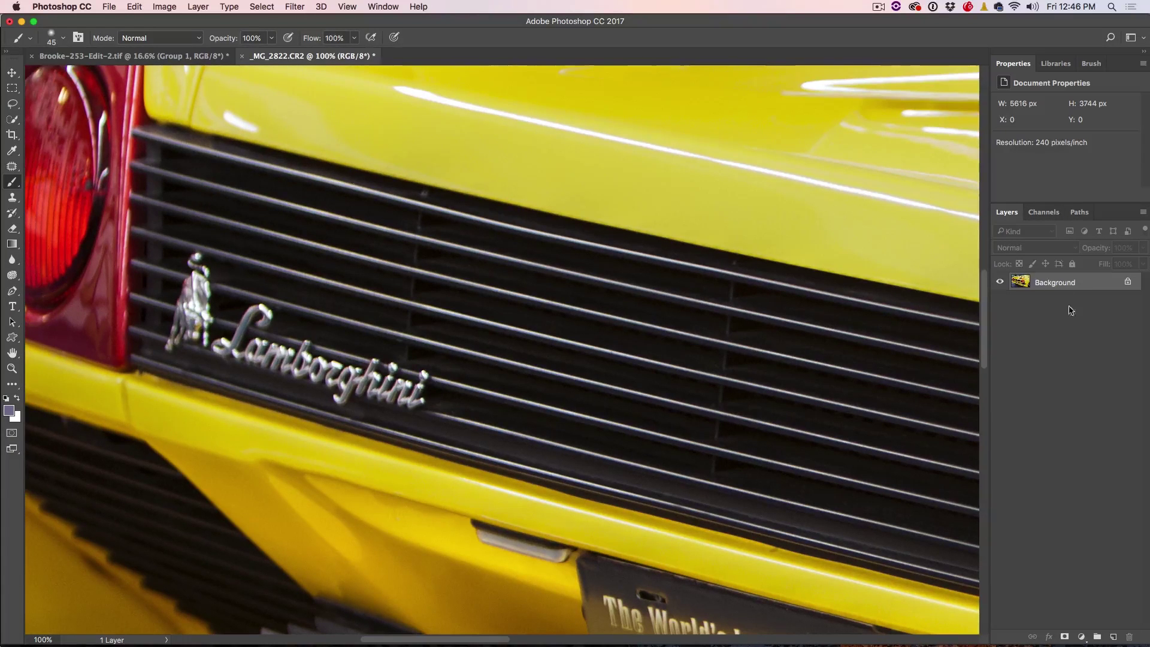
left_click(1111, 636)
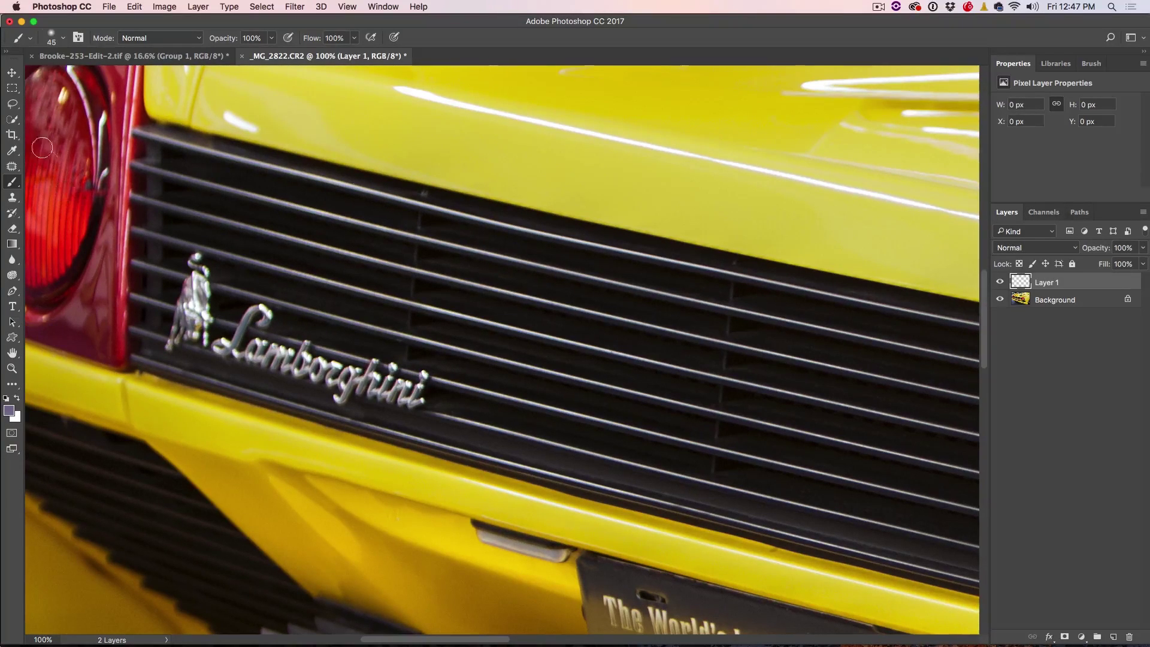
left_click(12, 198)
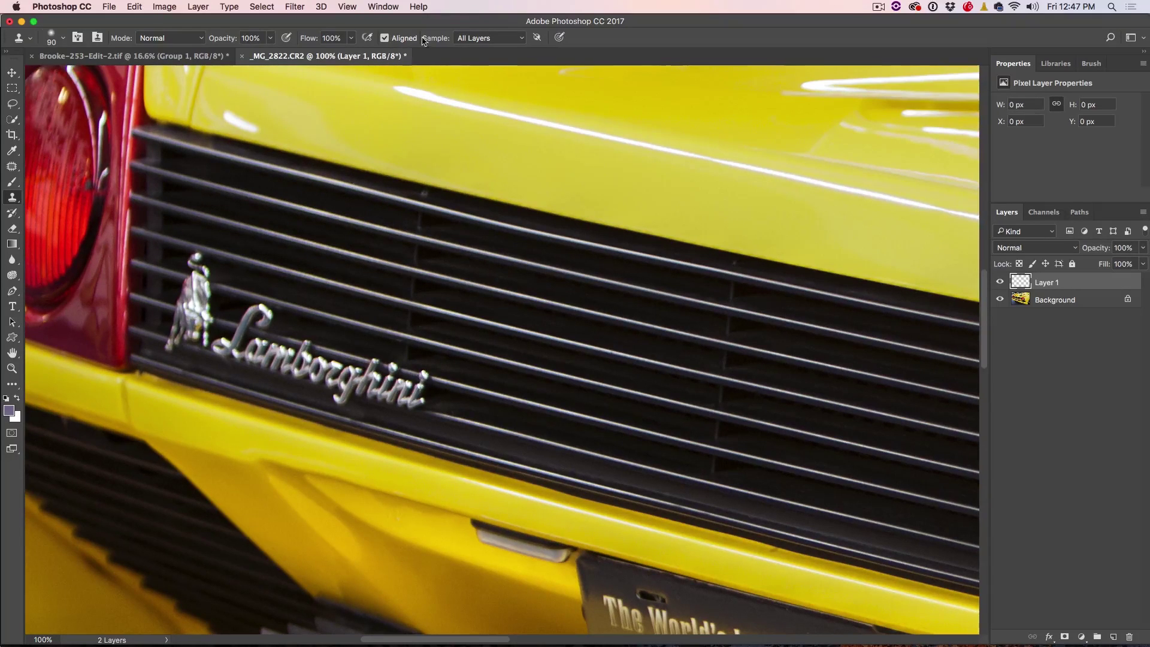
left_click(473, 37)
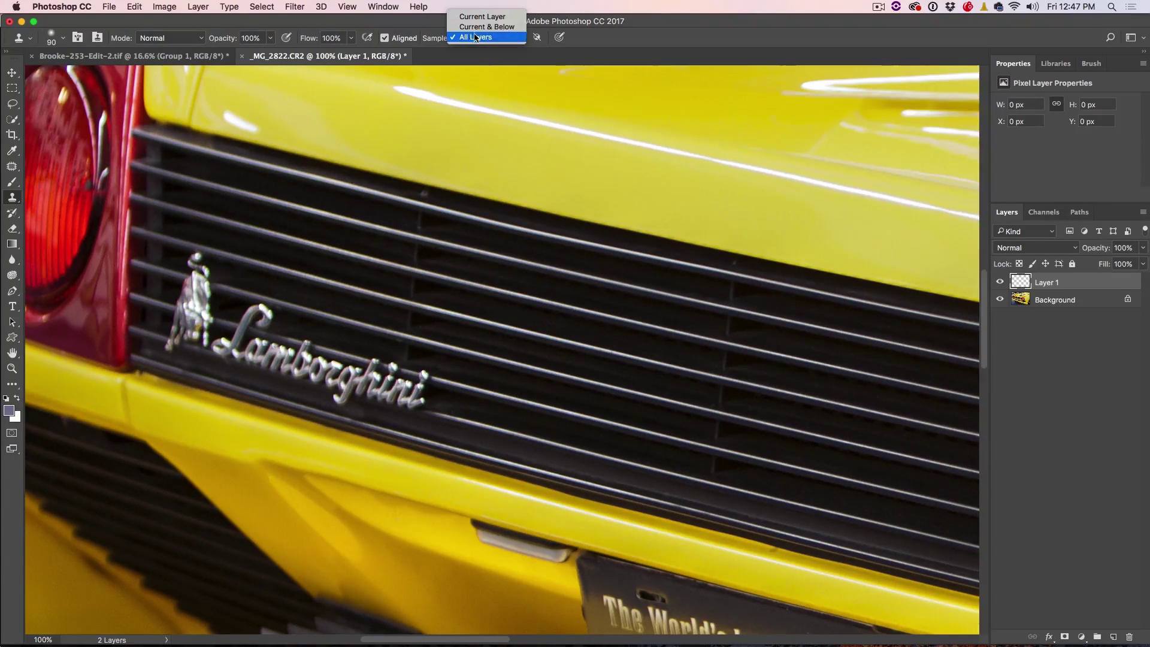
left_click(475, 37)
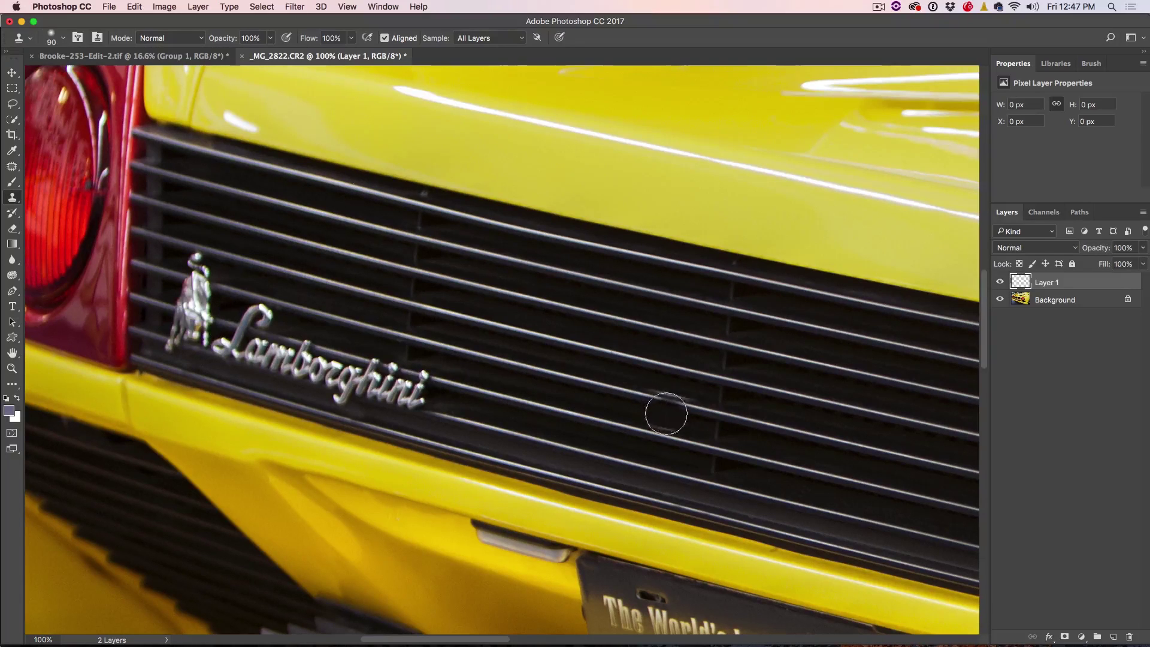
left_click(428, 285)
key("super+z")
left_click(411, 276)
key("super+z")
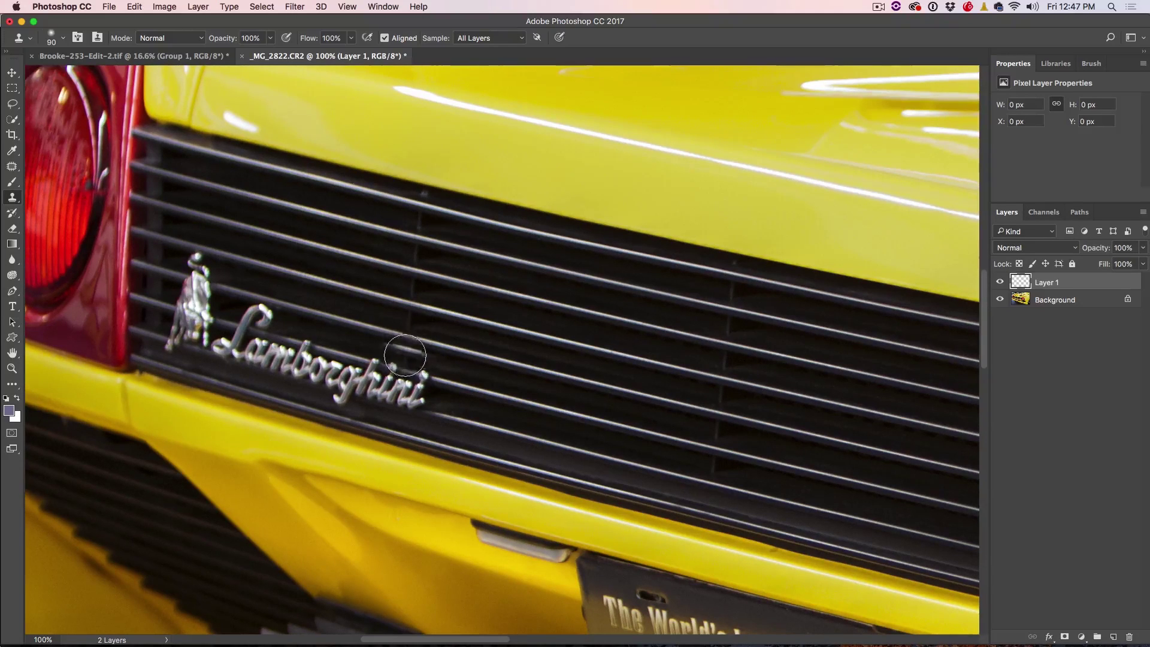
Step: Clone clean grille slats over the Lamborghini lettering on Layer 1 with the 90 px Clone Stamp
mouse_move(378, 355)
left_mouse_down()
mouse_move(404, 379)
mouse_move(396, 381)
mouse_move(406, 374)
left_mouse_up()
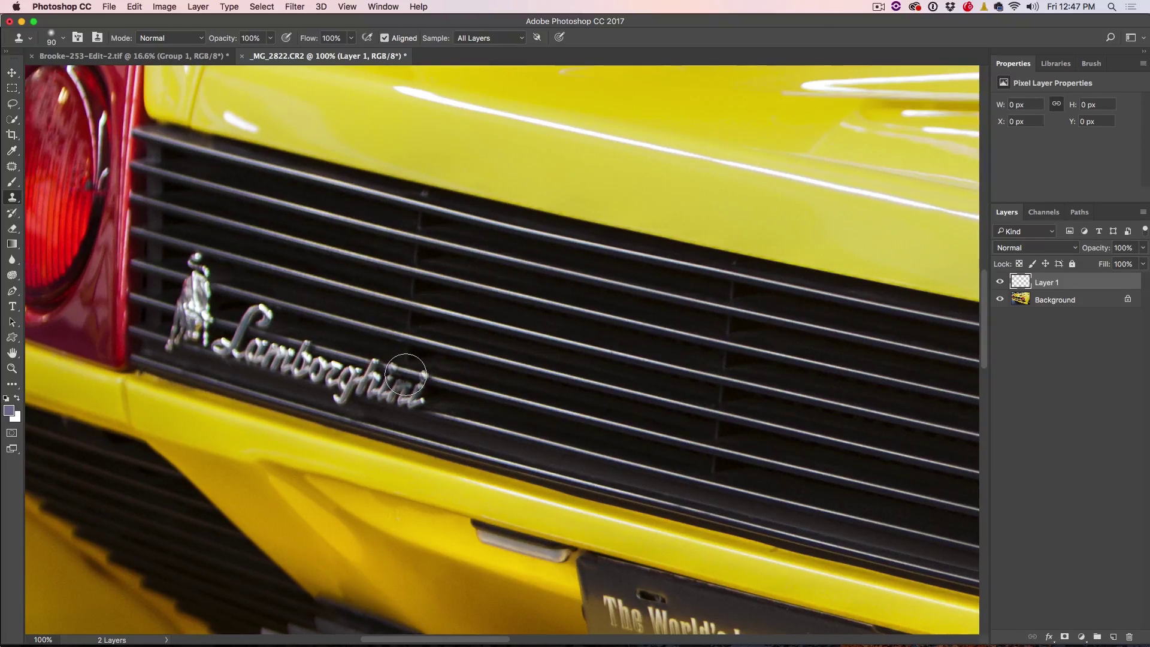
mouse_move(405, 375)
left_mouse_down()
mouse_move(429, 361)
mouse_move(335, 355)
mouse_move(263, 327)
mouse_move(257, 311)
mouse_move(233, 321)
mouse_move(264, 307)
mouse_move(249, 331)
mouse_move(433, 379)
mouse_move(382, 386)
mouse_move(271, 362)
mouse_move(449, 397)
mouse_move(355, 392)
mouse_move(293, 356)
mouse_move(225, 340)
mouse_move(271, 354)
mouse_move(251, 371)
mouse_move(426, 418)
mouse_move(234, 367)
left_mouse_up()
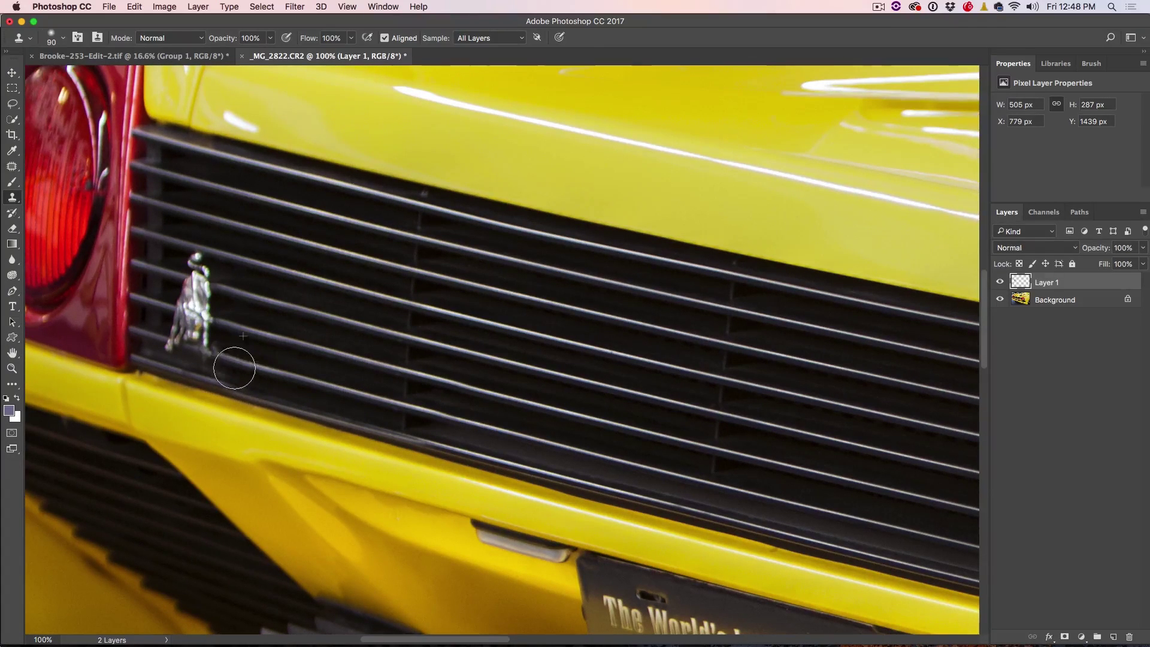
Step: Clone grille slats sampled above the chrome figure over its upper part, undoing the misaligned strokes
left_click_drag(198, 274, 193, 255)
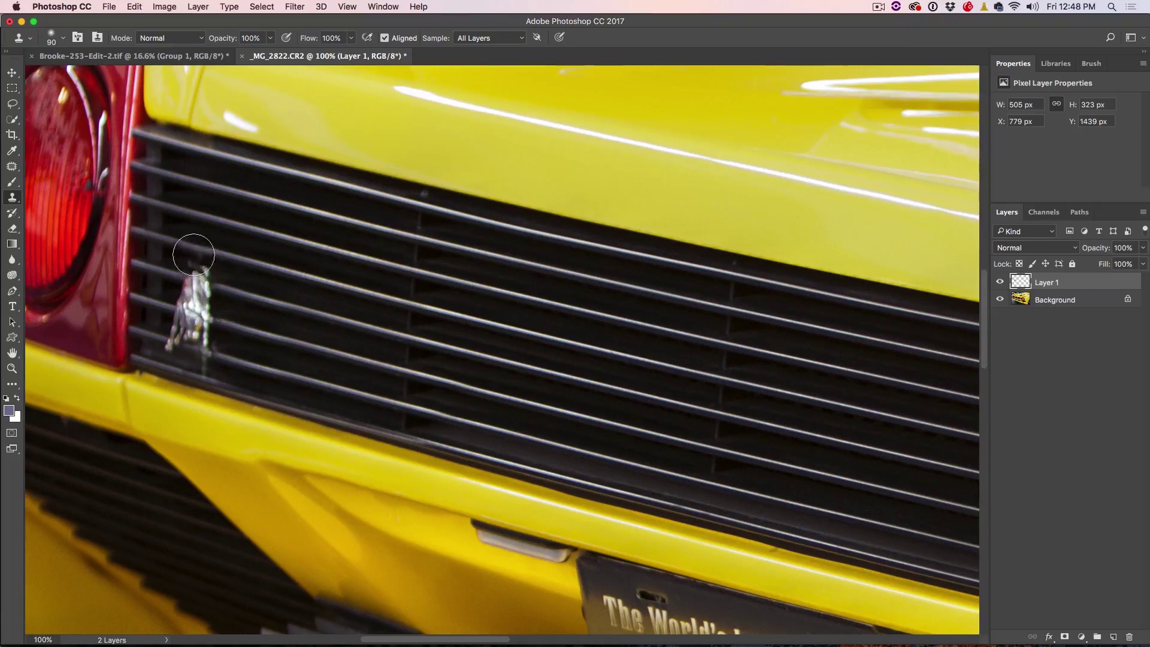
key("super+z")
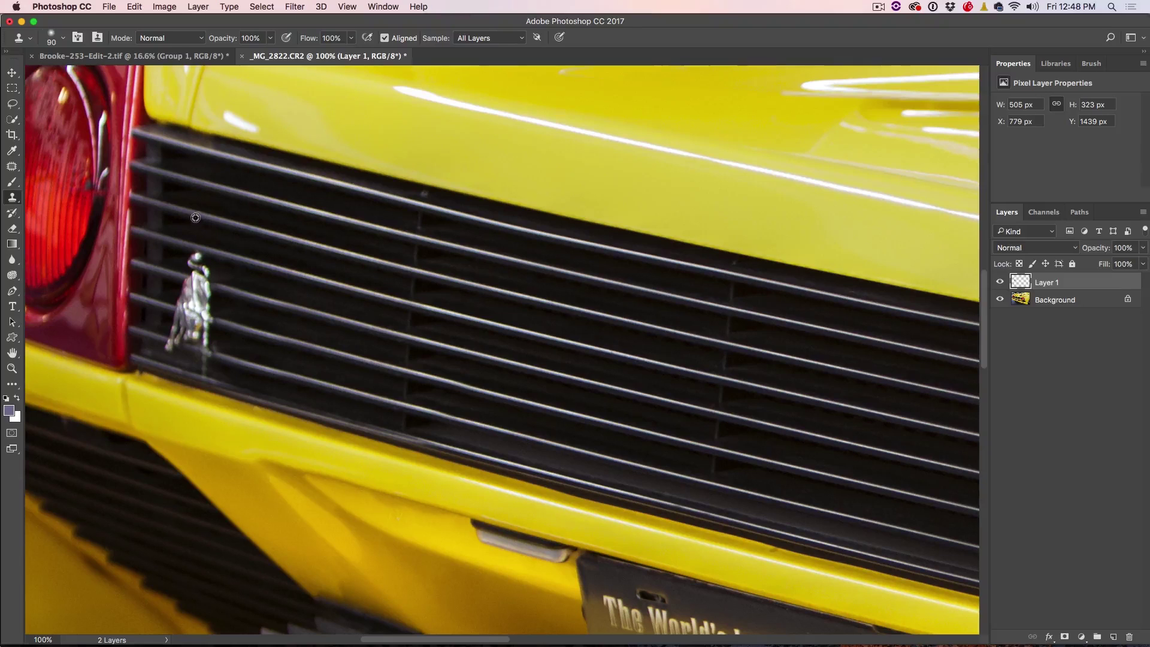
left_click(201, 216, "alt")
left_click_drag(194, 246, 194, 248)
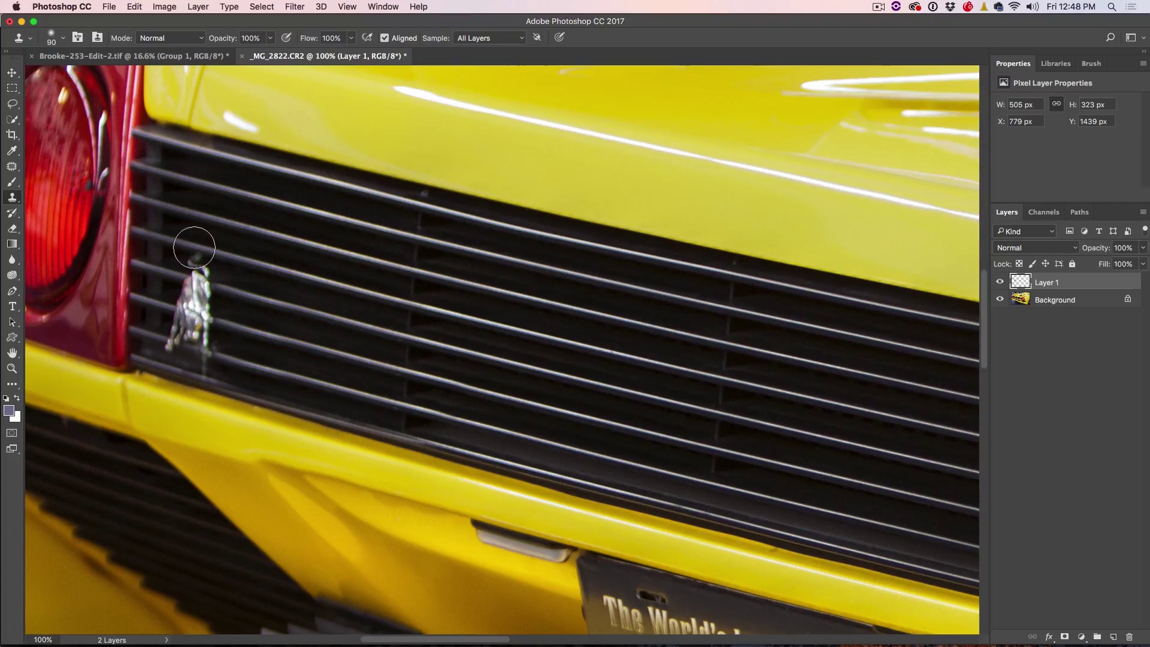
mouse_move(194, 248)
left_mouse_down()
mouse_move(193, 318)
mouse_move(190, 281)
mouse_move(207, 302)
mouse_move(188, 293)
mouse_move(226, 310)
mouse_move(176, 327)
mouse_move(206, 333)
mouse_move(197, 296)
mouse_move(200, 325)
mouse_move(188, 325)
mouse_move(200, 326)
mouse_move(192, 338)
mouse_move(175, 333)
mouse_move(198, 326)
left_mouse_up()
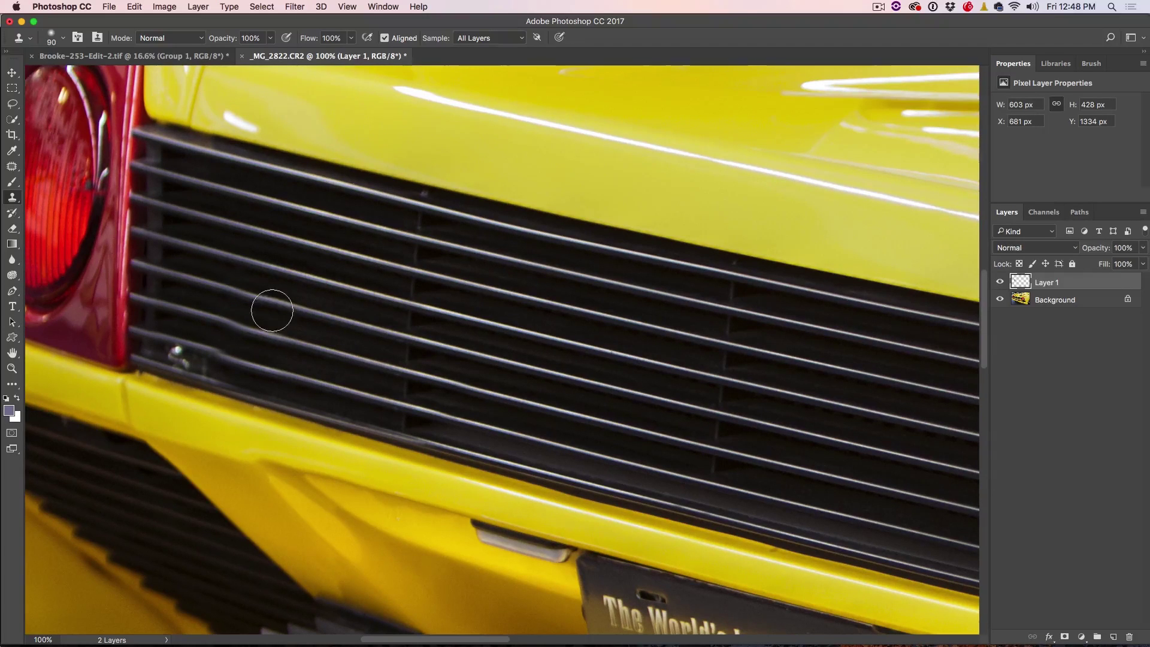
key("super+alt+z")
key("super+alt+z")
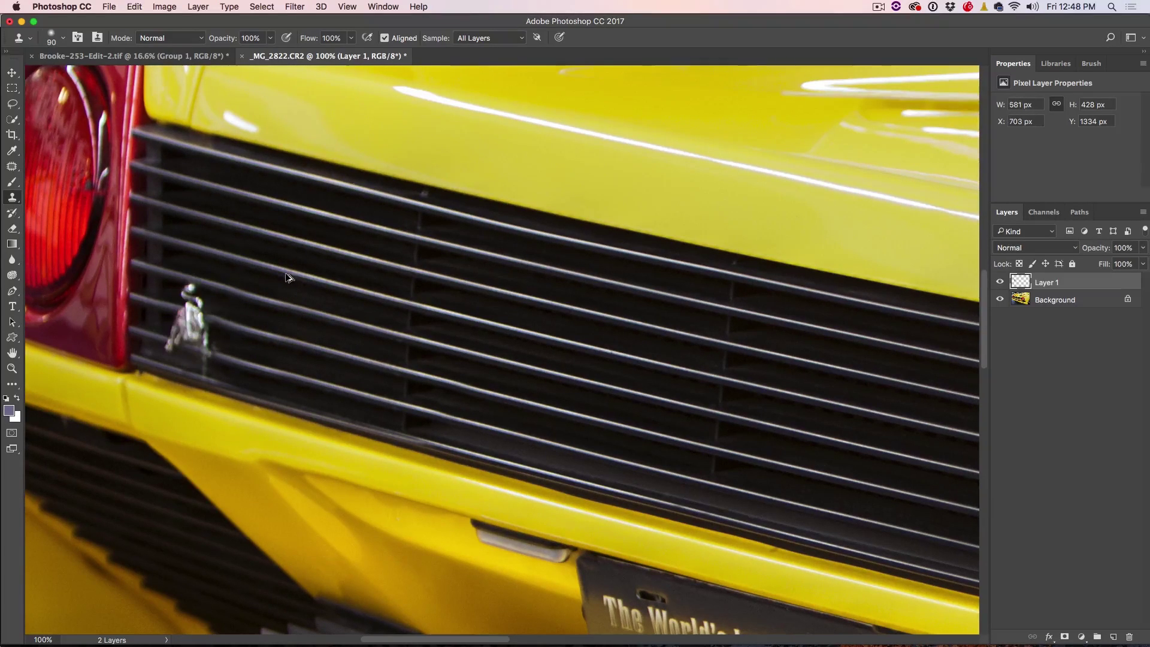
Step: Resample the neighbouring grille slats and clone them over the rest of the chrome figure down to the grille's lower edge
left_click(202, 251, "alt")
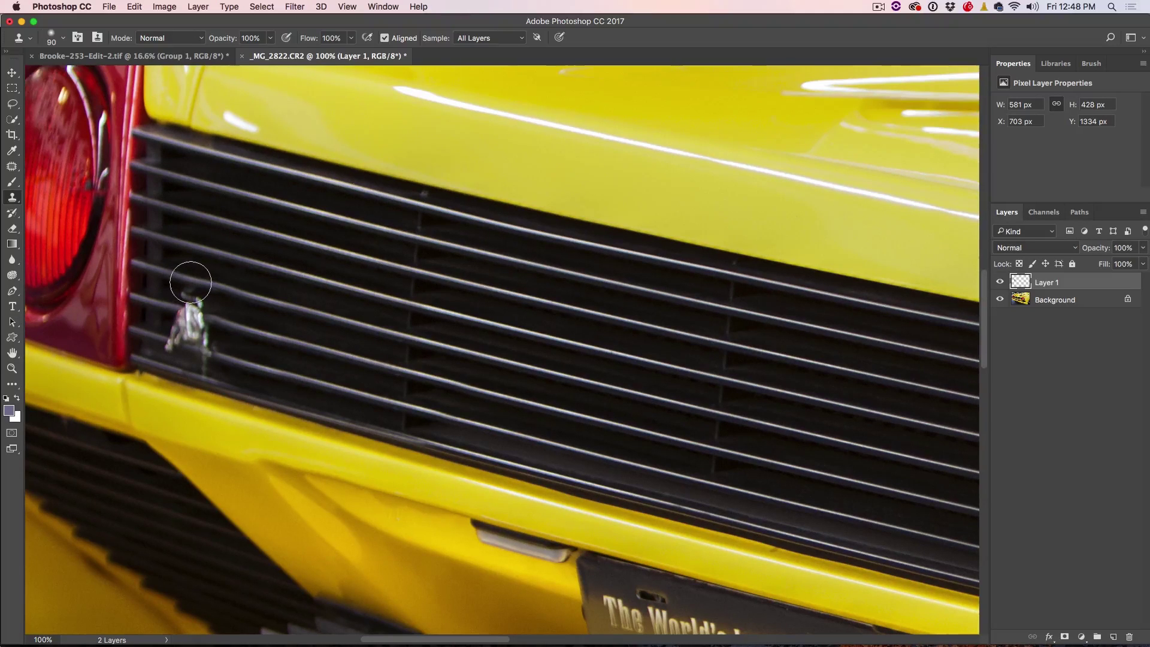
left_click_drag(191, 288, 196, 294)
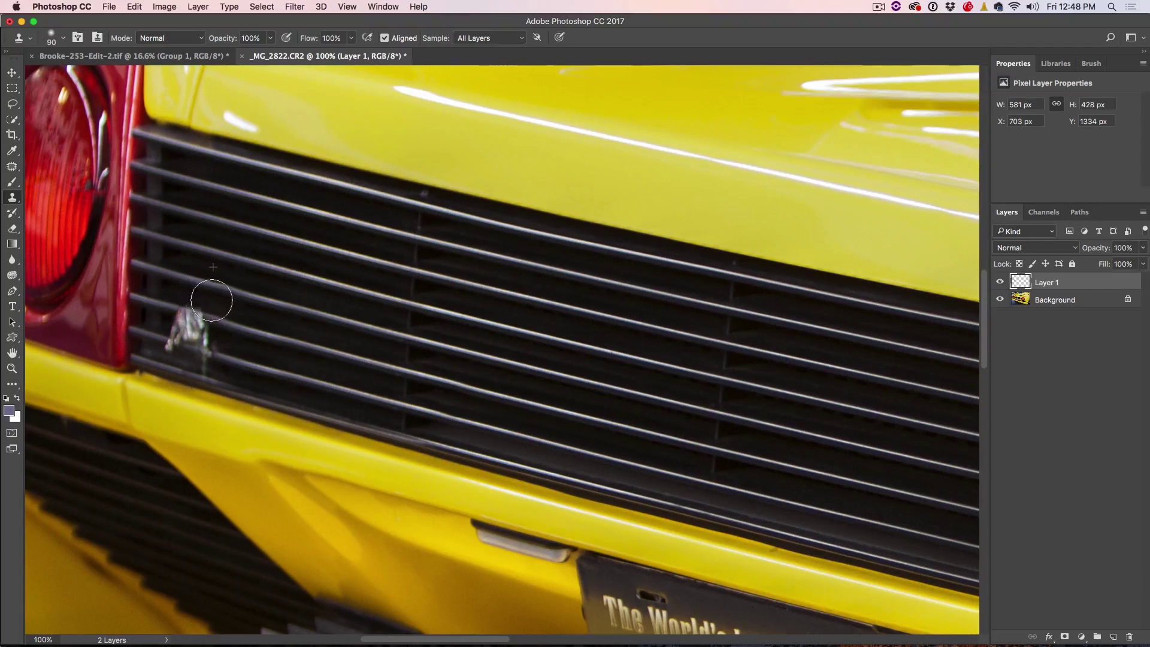
left_click(199, 285, "alt")
mouse_move(192, 320)
left_mouse_down()
mouse_move(174, 318)
mouse_move(210, 324)
mouse_move(200, 318)
mouse_move(194, 350)
mouse_move(172, 342)
mouse_move(221, 353)
left_mouse_up()
left_click(196, 317, "alt")
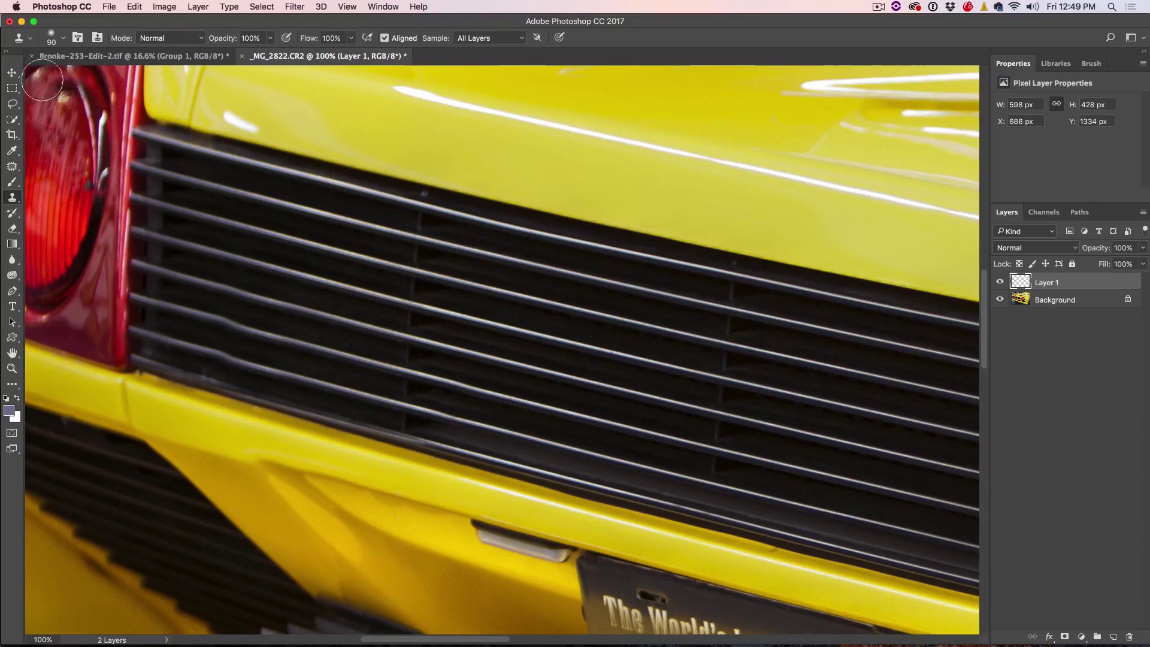
Step: Compare the grille with and without the cloned retouch by toggling Layer 1's visibility
left_click(12, 74)
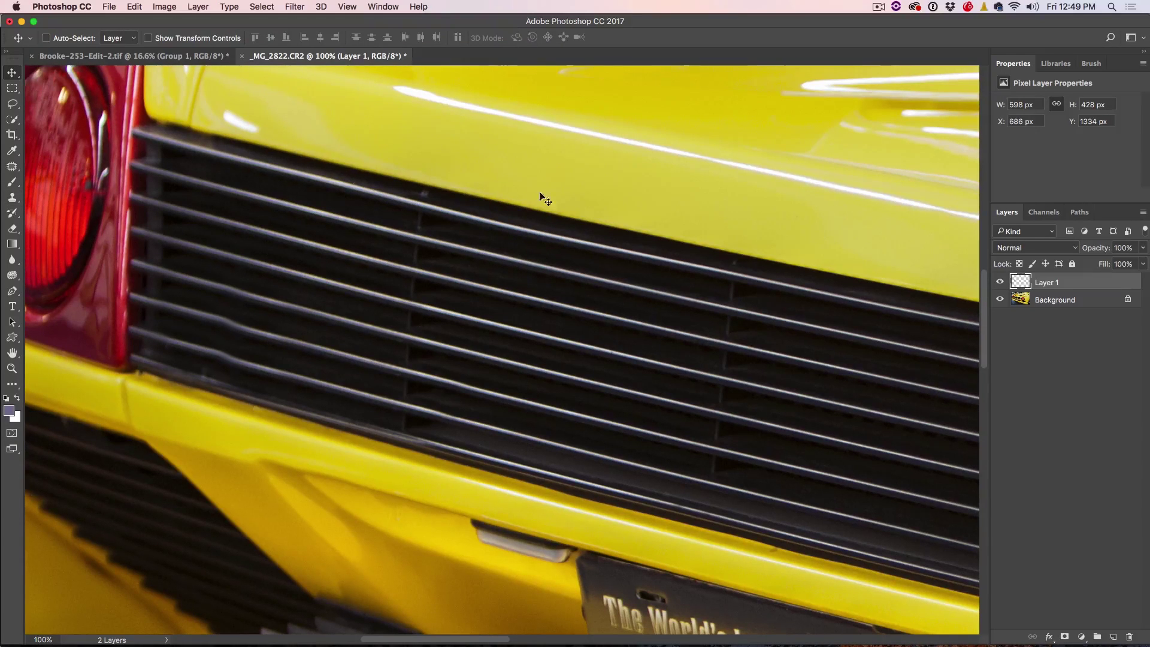
left_click(1000, 282)
left_click(1000, 282)
Step: Merge Layer 1 with the Background layer and activate the Lasso tool
left_click(1058, 300, "shift")
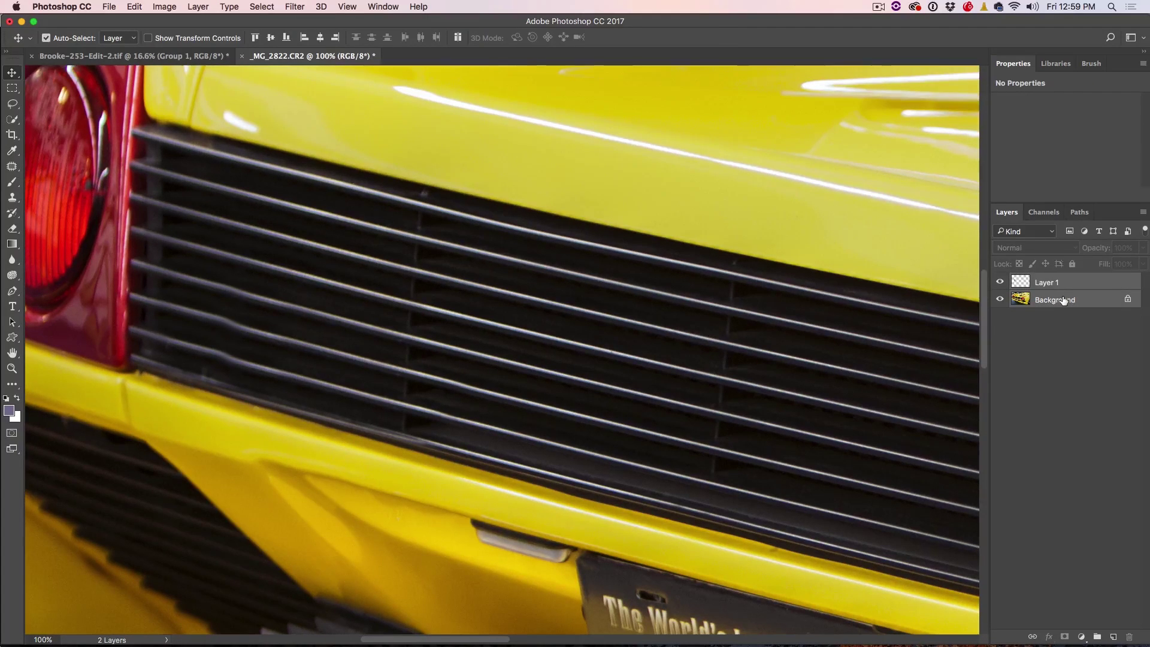
key("super+e")
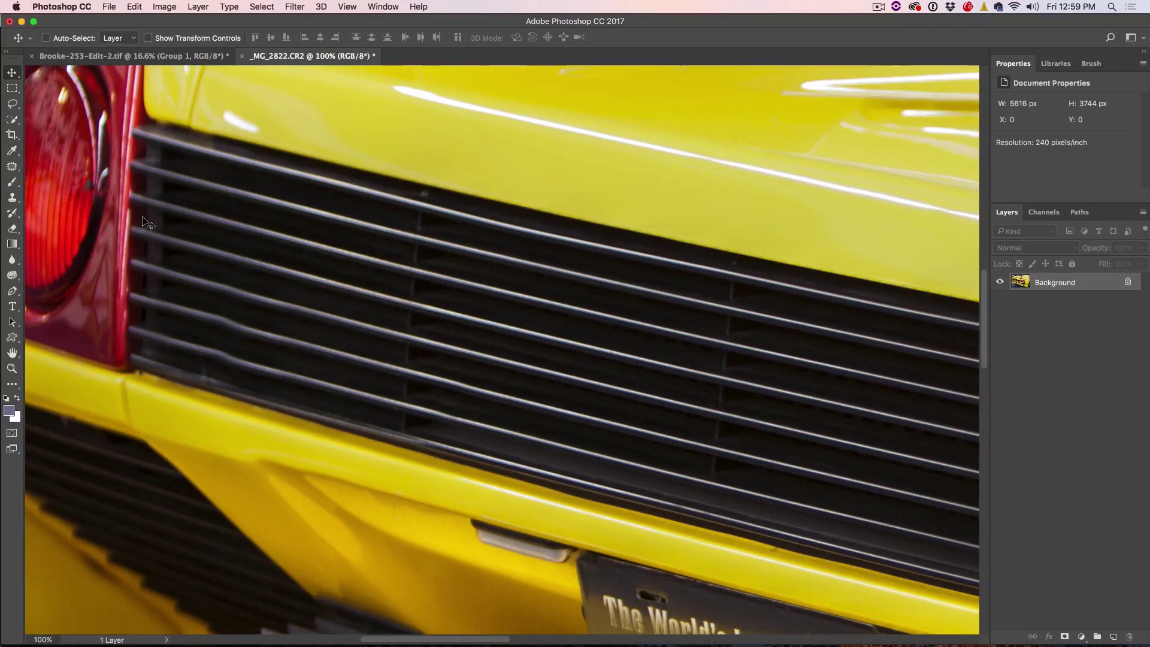
left_click(12, 104)
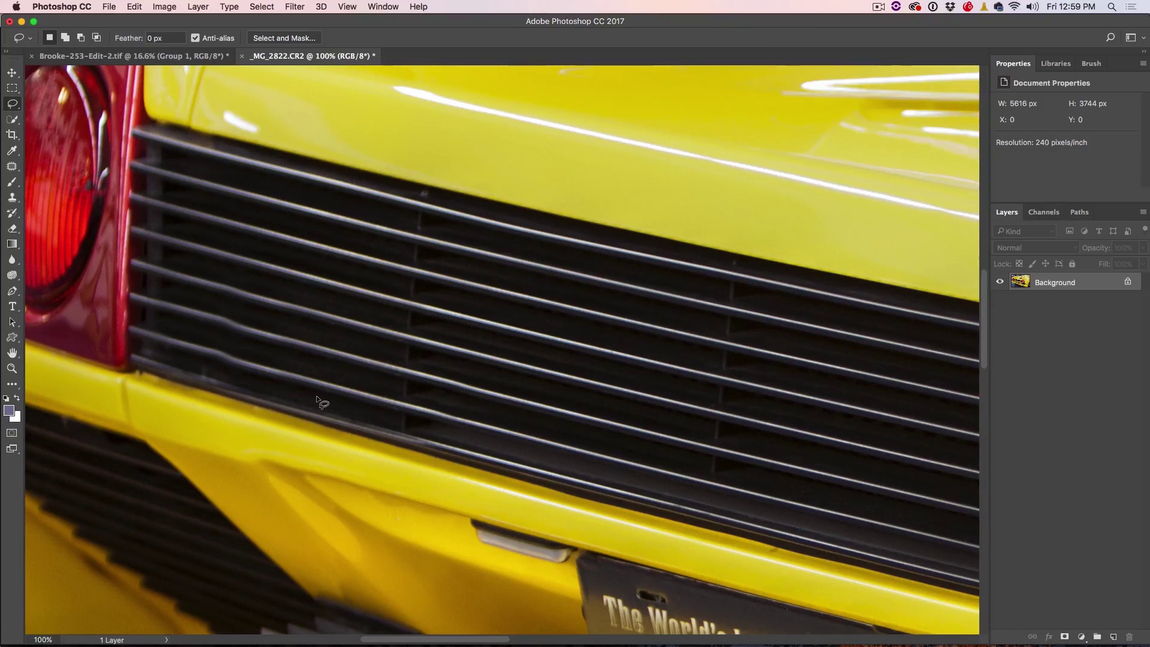
Step: Copy a straight slat section from the lower grille to a new layer and position it over the wavy slat near the left taillight
mouse_move(319, 377)
left_mouse_down()
mouse_move(256, 362)
mouse_move(245, 373)
mouse_move(317, 397)
left_mouse_up()
key("ctrl+j")
key("v")
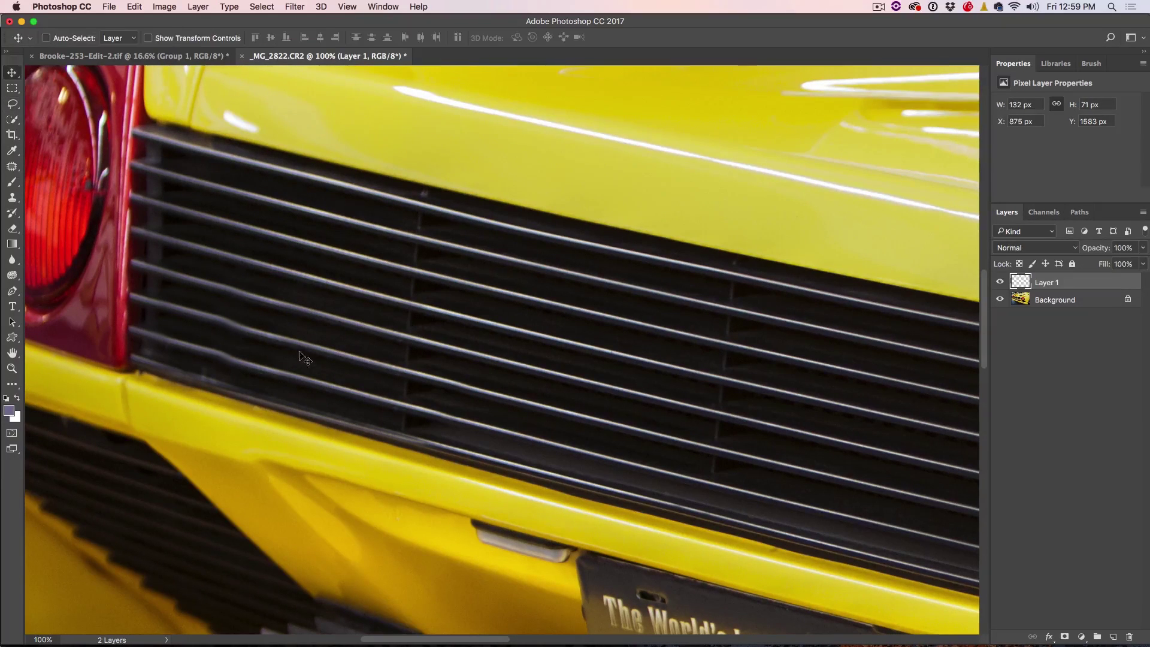
left_click_drag(478, 398, 434, 379)
key("Down")
key("Down")
key("Down")
key("Down")
key("Down")
key("Down")
key("Down")
key("Down")
key("Down")
key("Down")
key("Down")
key("Down")
key("Down")
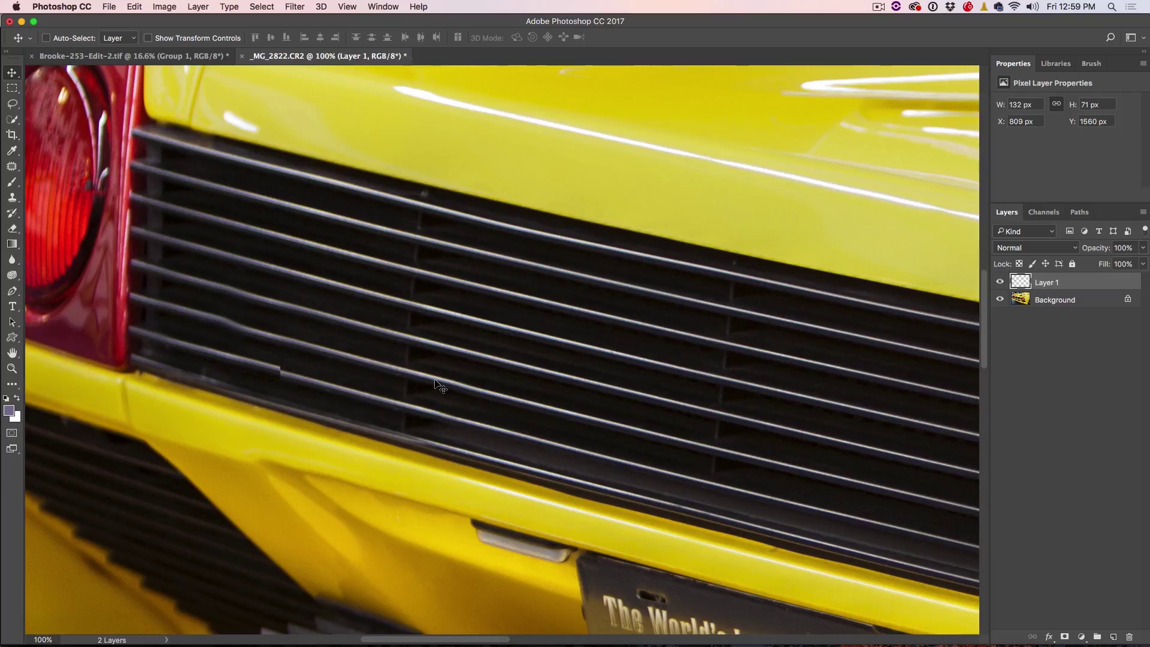
Step: Rotate the slat patch by 1.43° with Free Transform so it follows the angle of the surrounding slat
key("super+t")
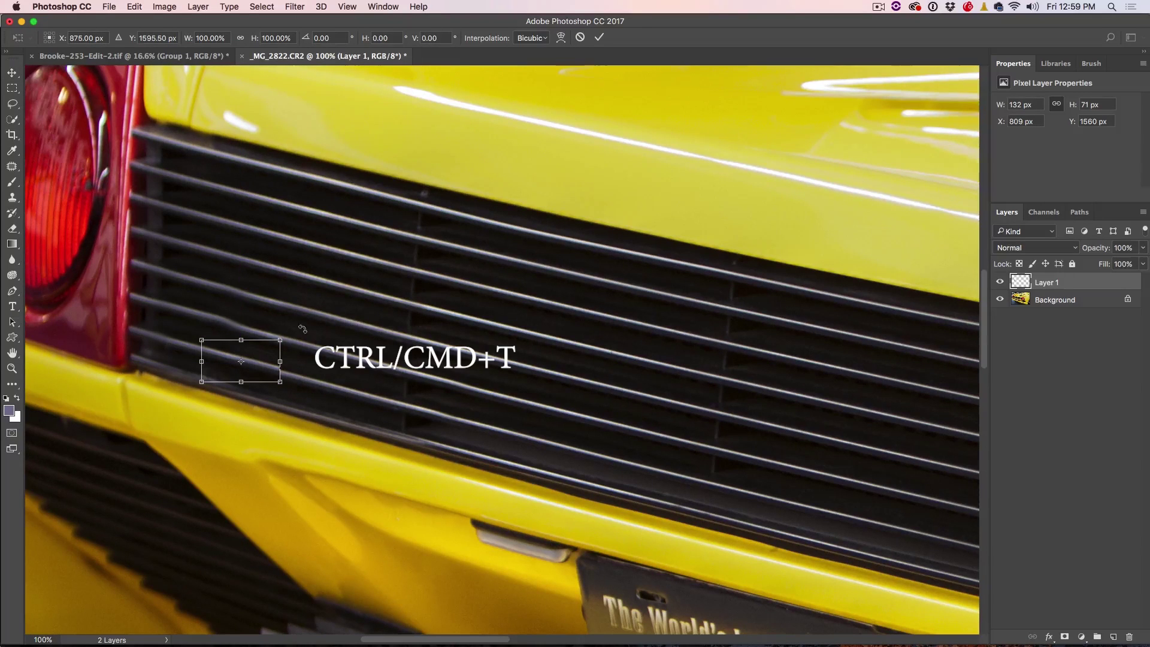
left_click_drag(296, 331, 297, 332)
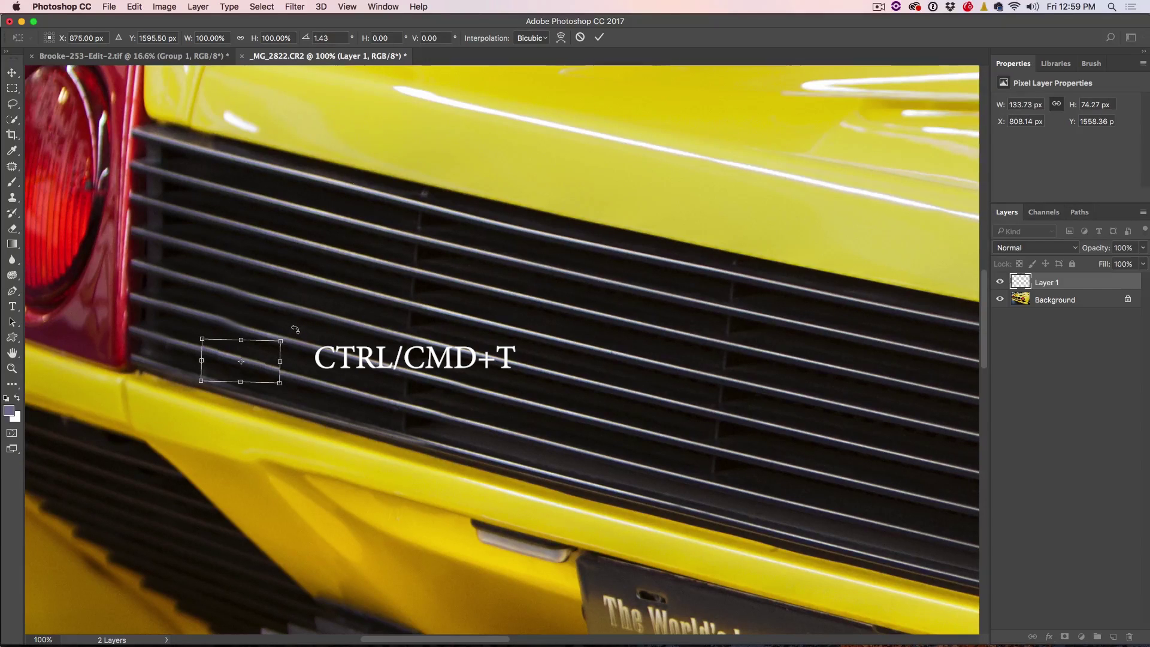
key("Return")
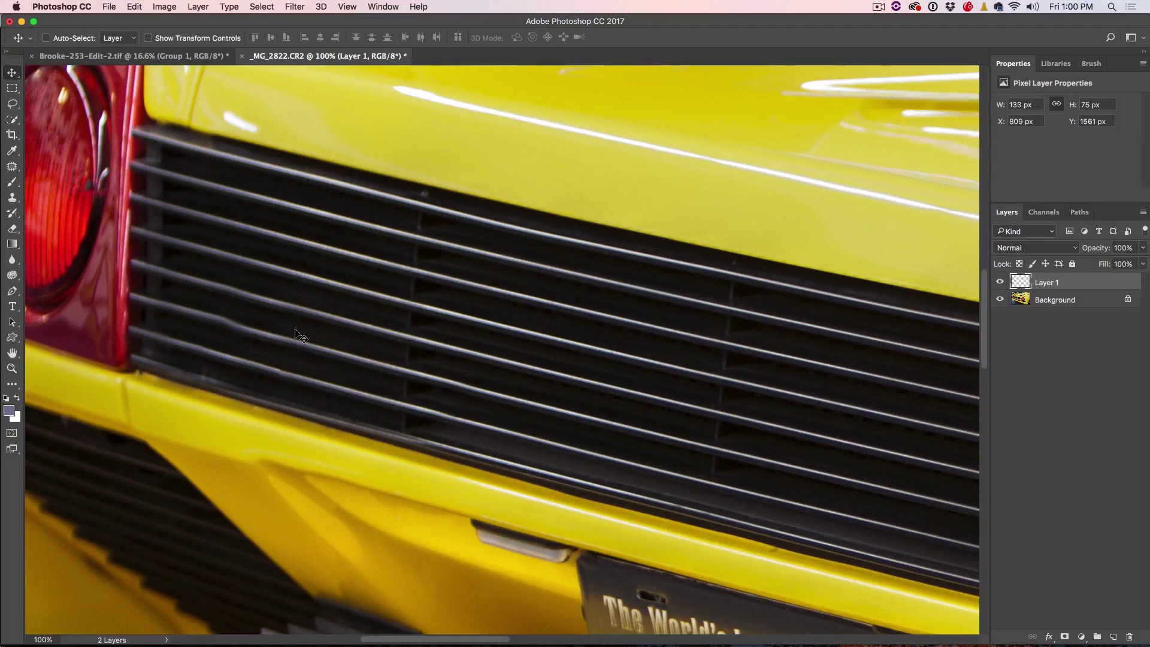
Step: Copy another straight slat section from the Background to a new layer and move it over the wavy slat above the first patch
left_click(1030, 302)
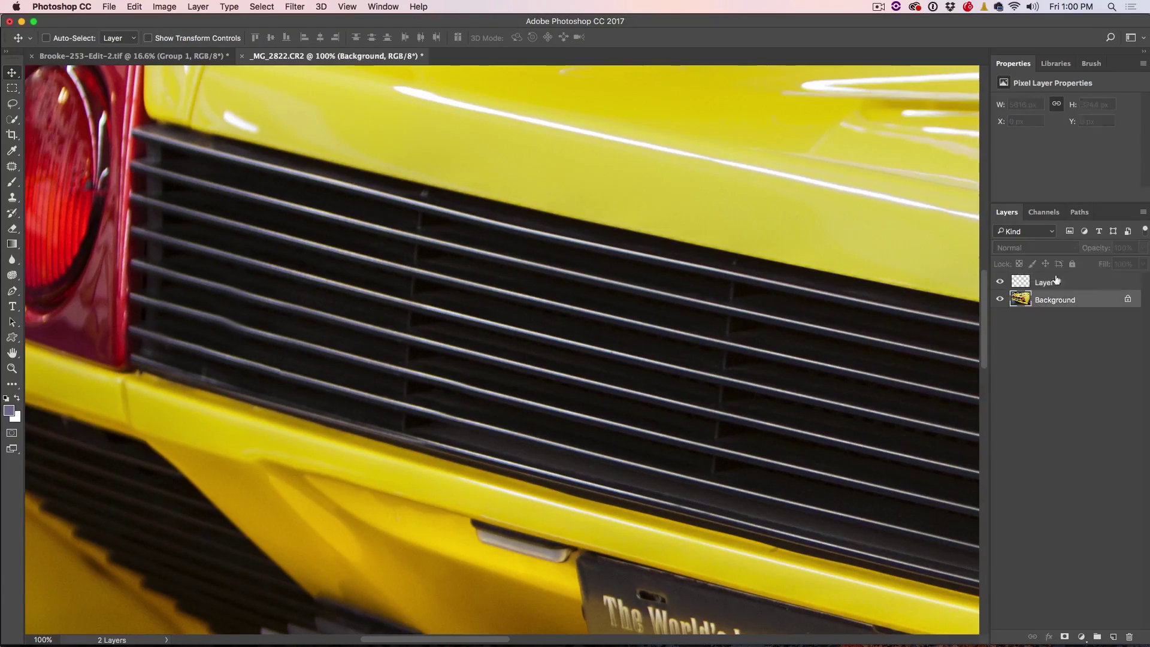
left_click(10, 104)
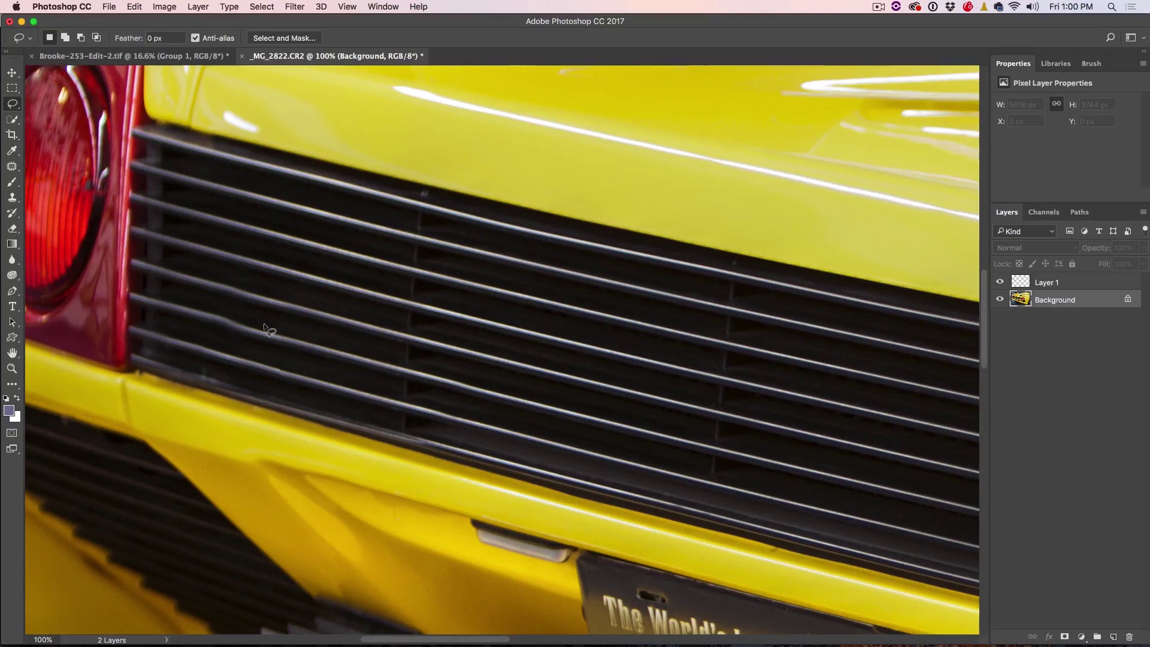
left_click_drag(273, 348, 274, 346)
key("ctrl+j")
key("v")
mouse_move(361, 333)
left_mouse_down()
mouse_move(293, 293)
mouse_move(379, 307)
mouse_move(351, 303)
mouse_move(269, 236)
mouse_move(272, 252)
left_mouse_up()
Step: Copy a third slat section from the Background to its own layer and align it over the remaining uneven slat higher up
key("l")
left_click(1034, 319)
key("ctrl+j")
key("v")
key("Right")
key("Right")
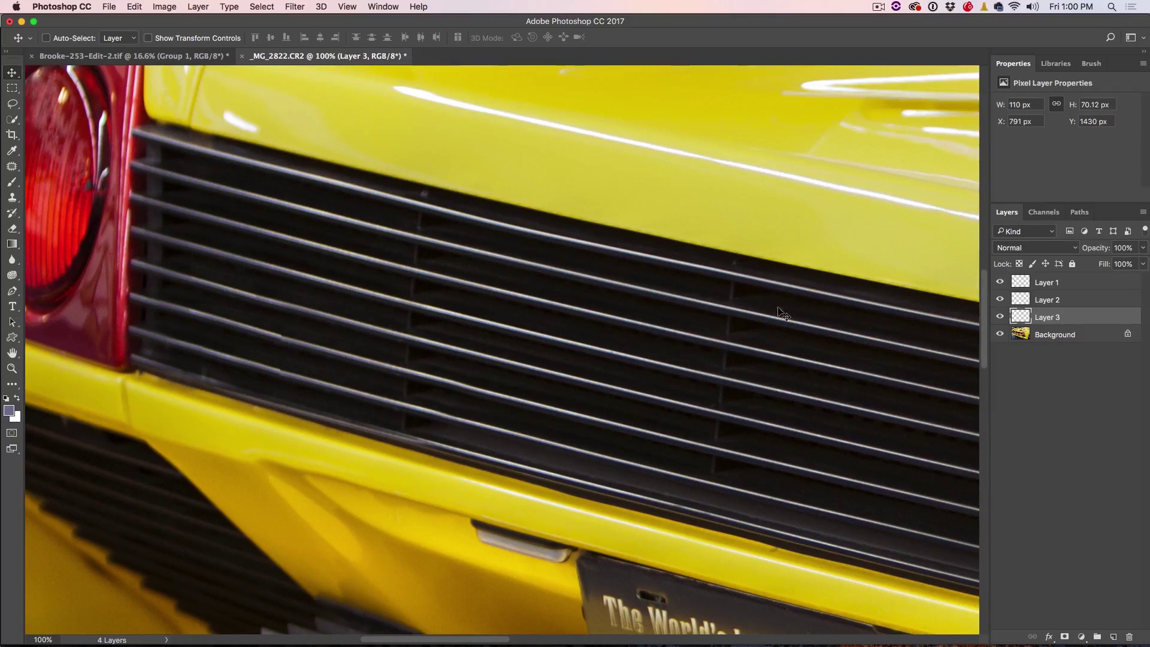
Step: Group Layers 1 to 3, compare the grille with and without the group, and add a white layer mask to it
left_click(1050, 285, "shift")
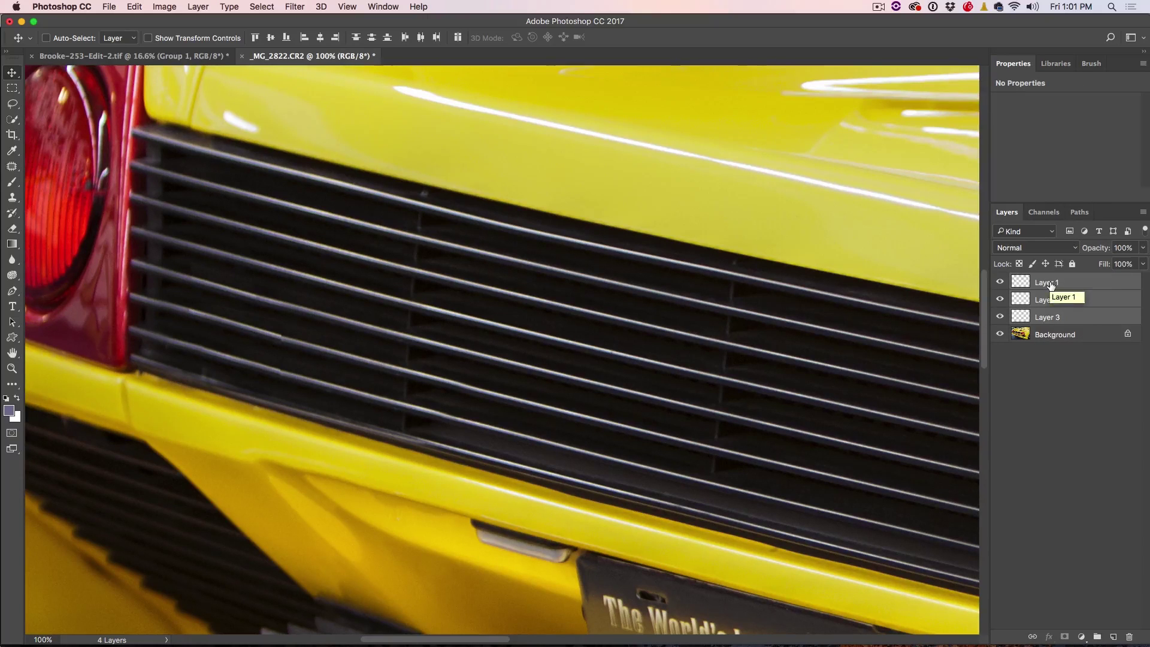
key("super+g")
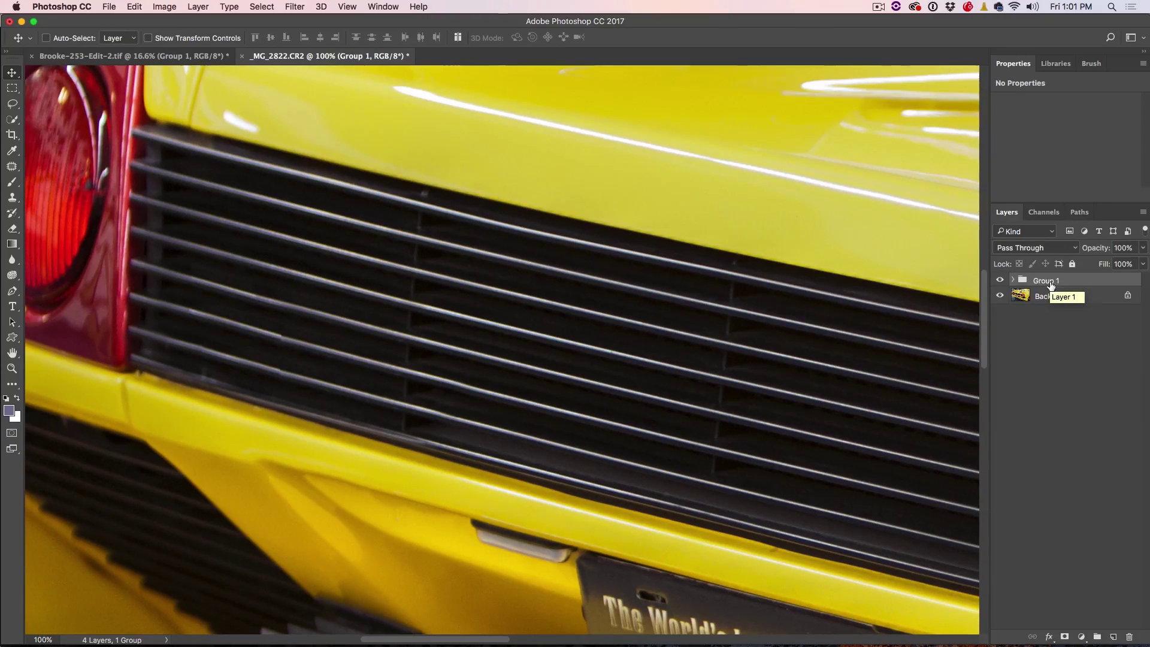
left_click(999, 281)
left_click(999, 281)
left_click(1066, 637)
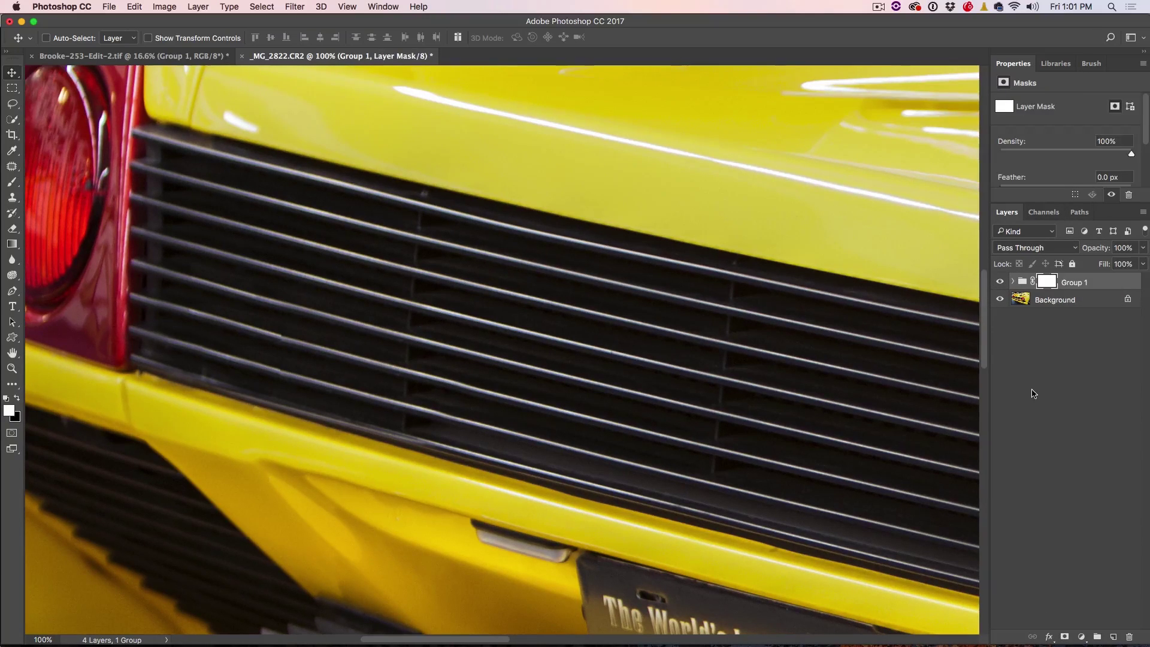
Step: Blend the patch edges by painting black on the group's mask with a soft brush, enlarged to 150 px
key("b")
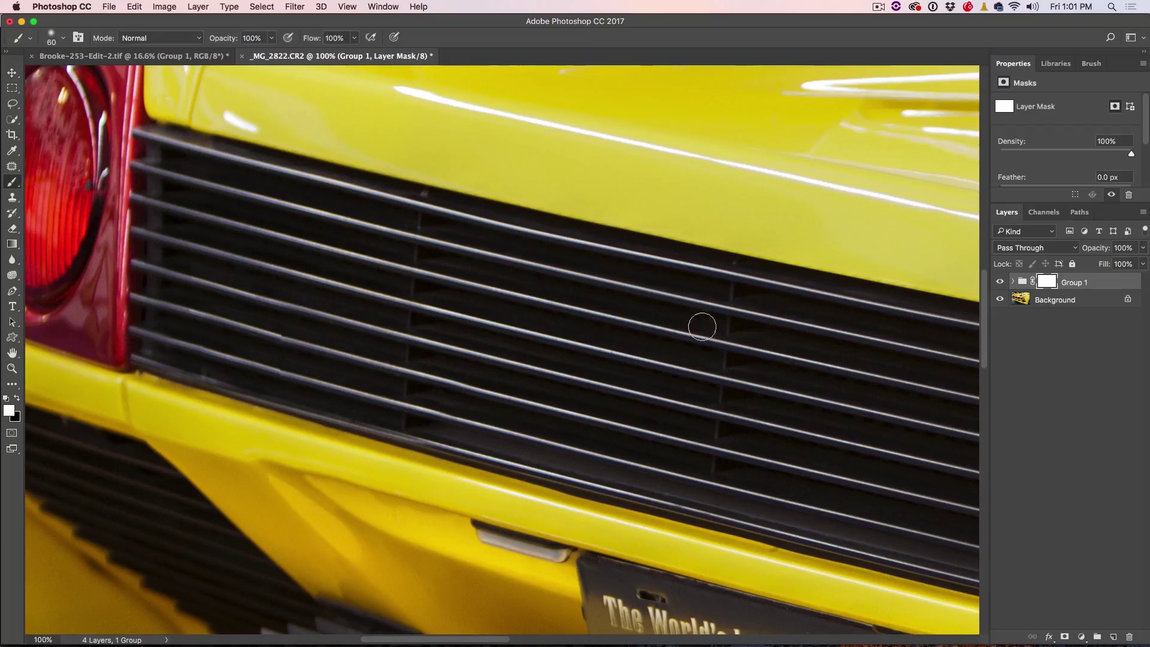
left_click(16, 399)
key("bracketright")
key("bracketright")
key("bracketright")
key("bracketright")
left_click(62, 39)
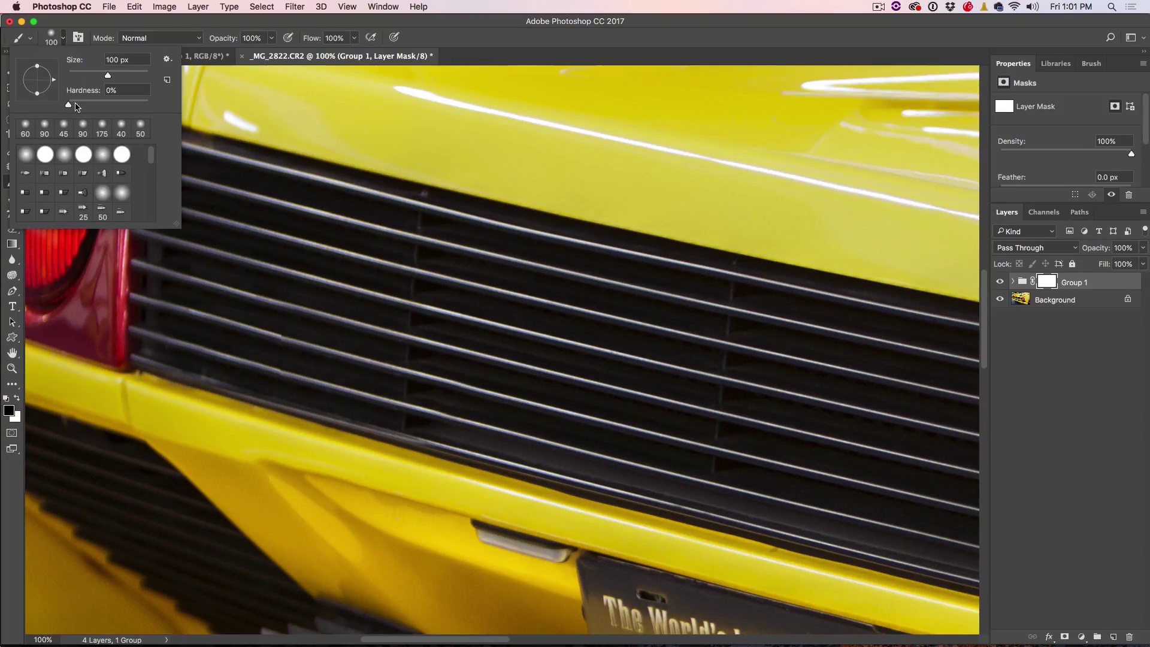
left_click(477, 21)
key("bracketright")
key("bracketright")
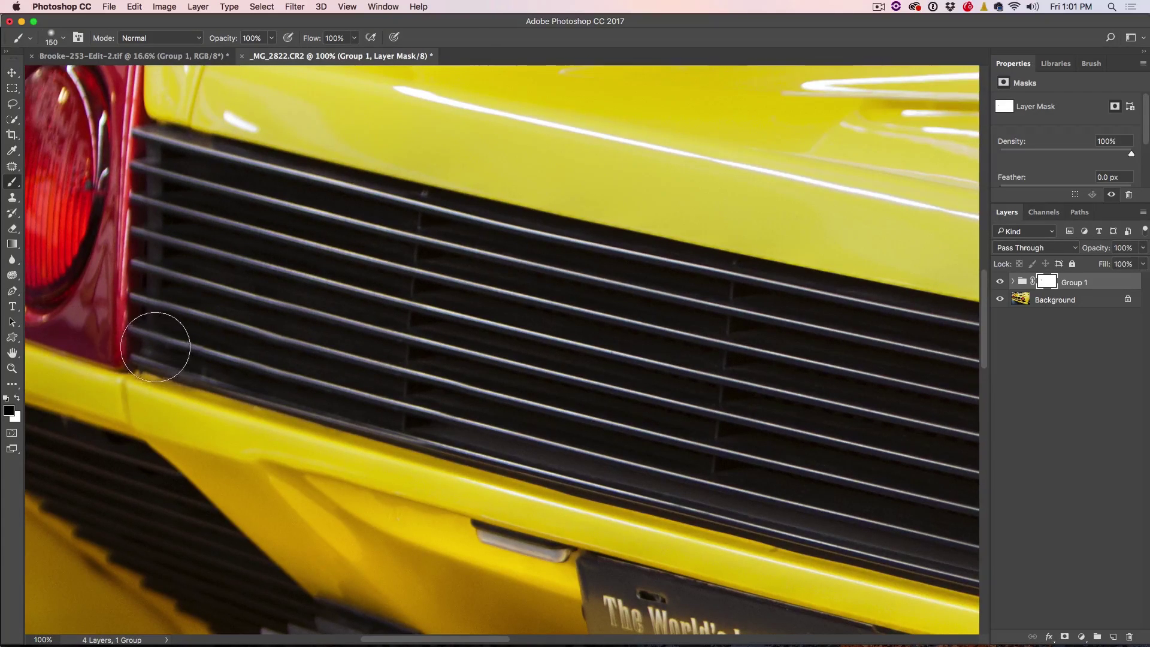
Step: Add a Levels adjustment layer above Group 1, undock its properties, and clip it to the group
left_click(12, 72)
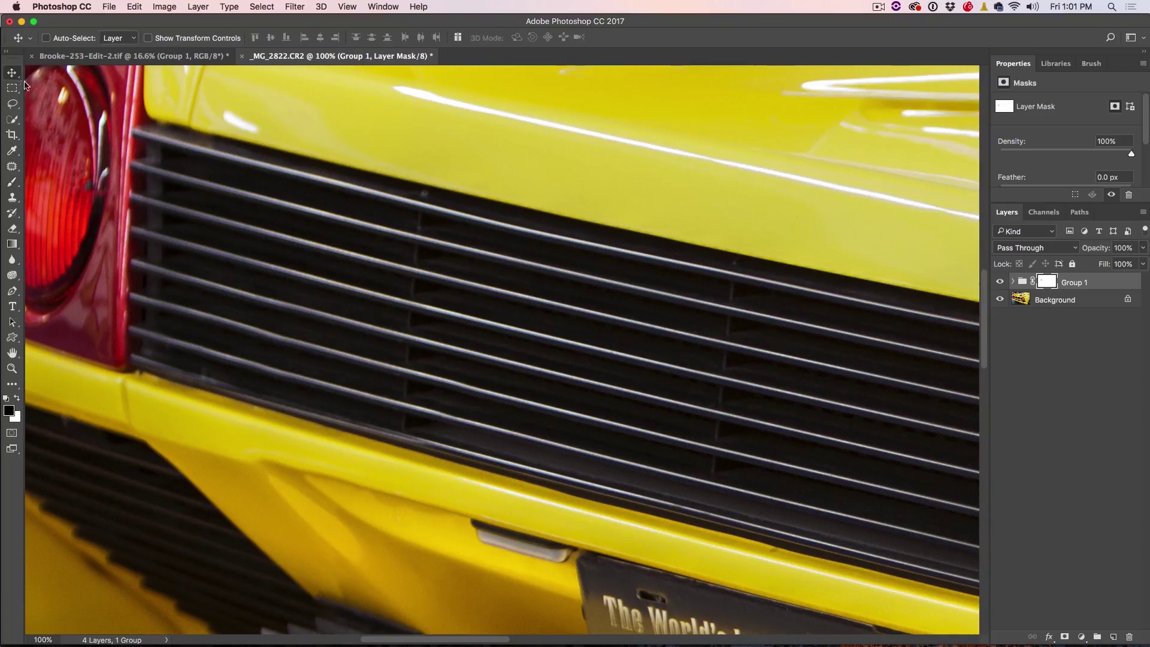
left_click(1077, 638)
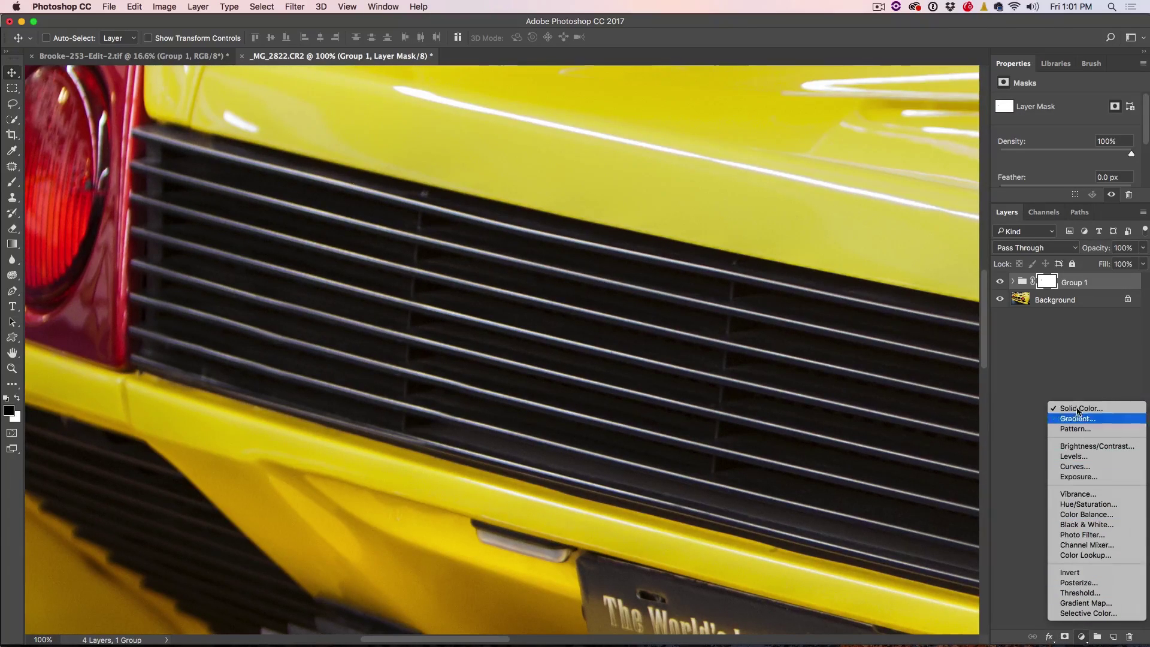
left_click(1073, 457)
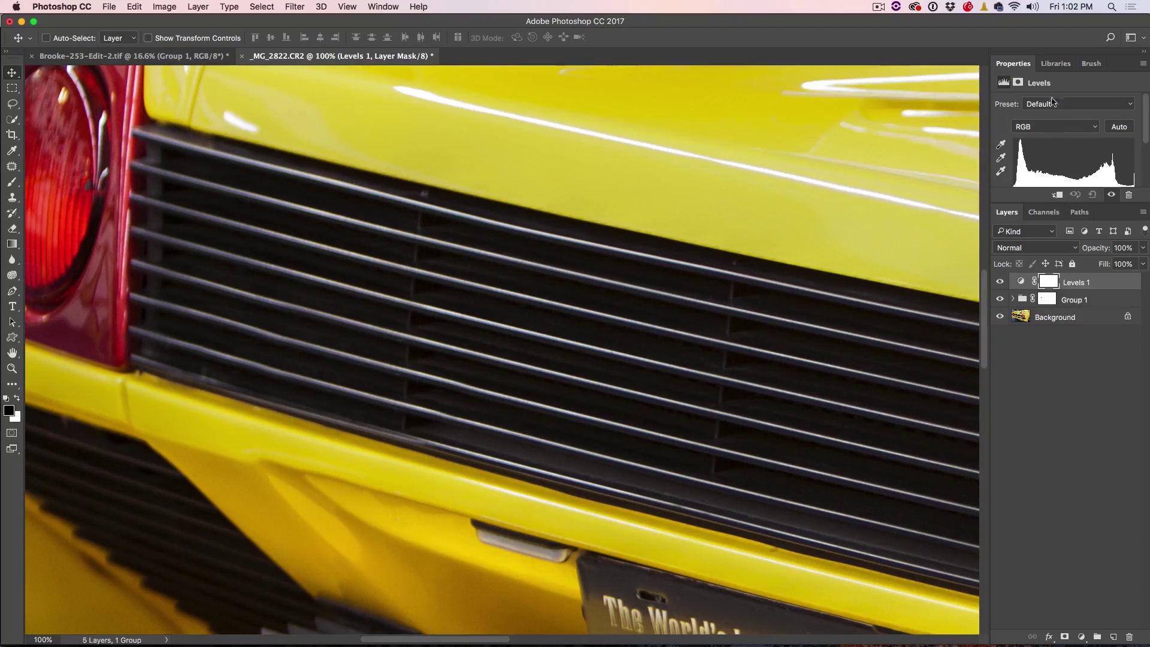
mouse_move(1017, 64)
left_mouse_down()
mouse_move(837, 96)
mouse_move(640, 101)
left_mouse_up()
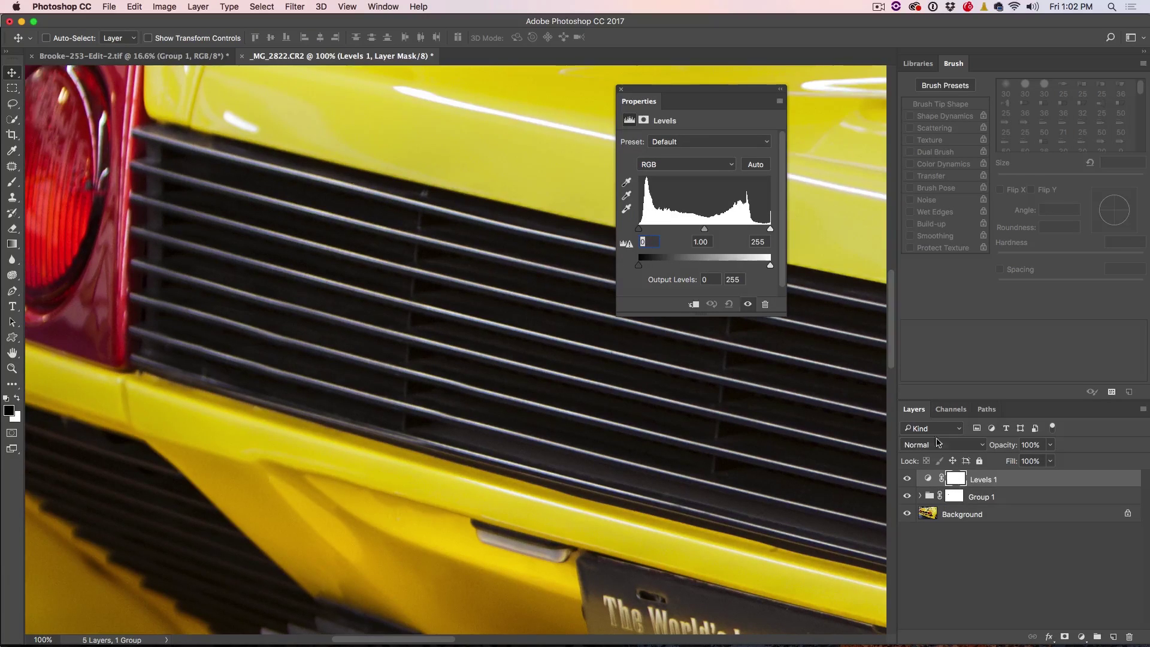
left_click(693, 304)
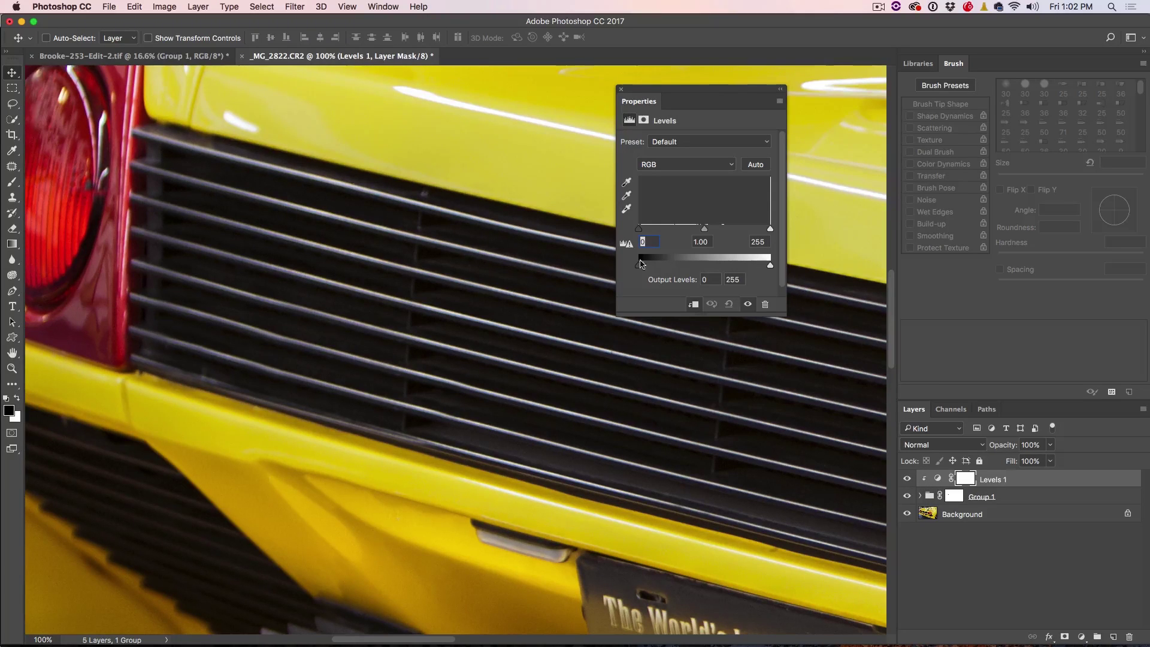
Step: Adjust the input white point, midtones and output white level of the clipped Levels layer, and close its properties
left_click_drag(769, 230, 705, 233)
left_click_drag(707, 232, 639, 231)
left_click_drag(770, 265, 758, 266)
left_click(621, 88)
Step: Compare the grille with and without the Levels adjustment and view the whole car photo
left_click(908, 479)
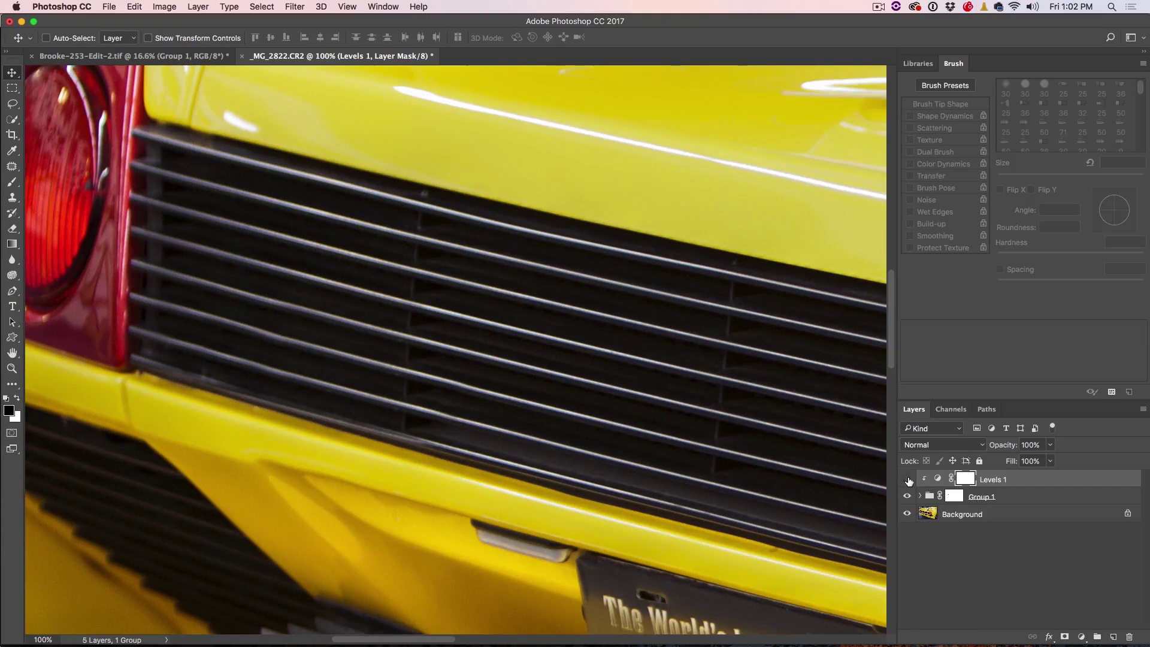
left_click(908, 479)
key("super+0")
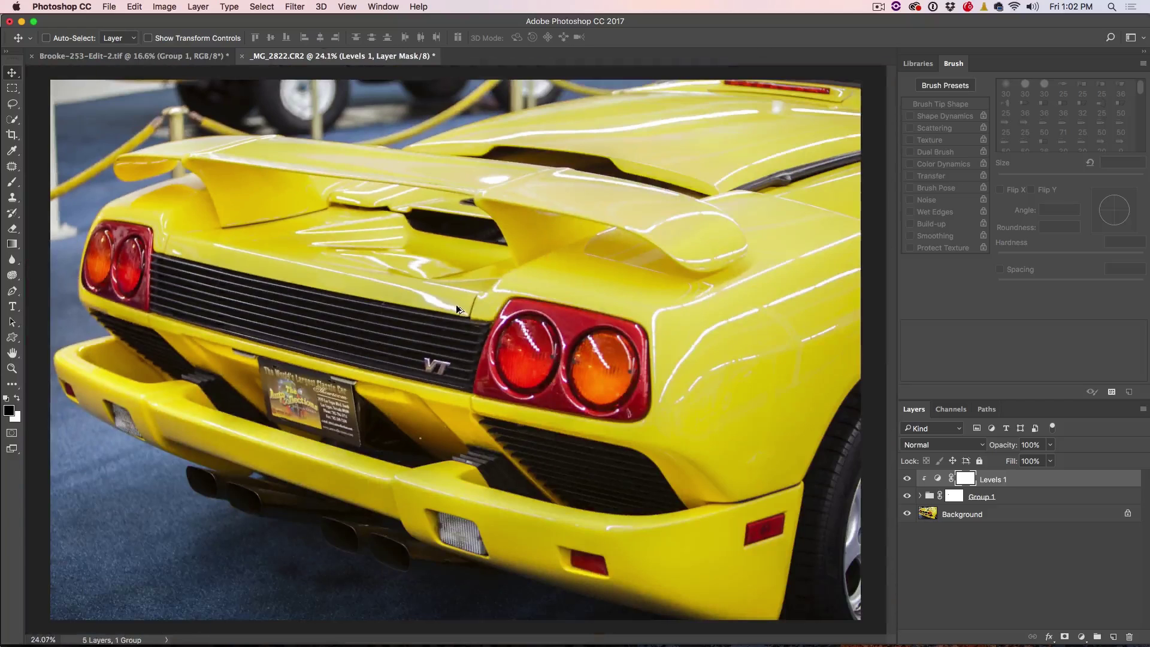